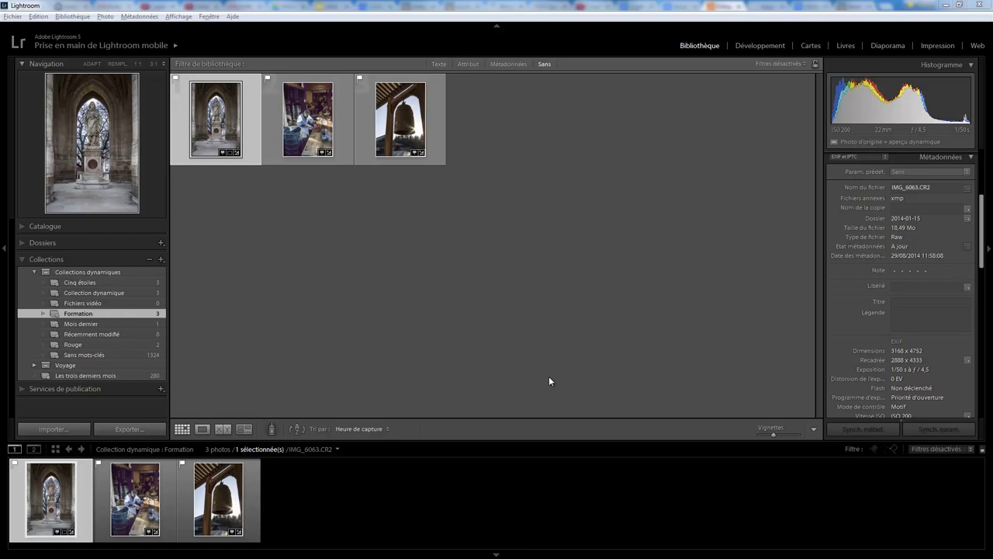
Change Formation's smart-collection rule to Dossier contient Japon and save it
right_click(149, 314)
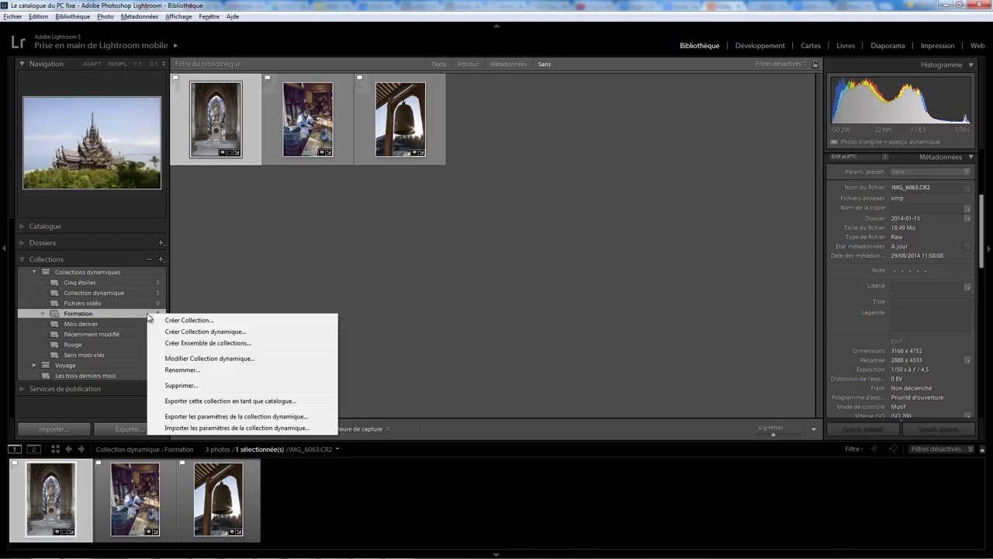
left_click(225, 358)
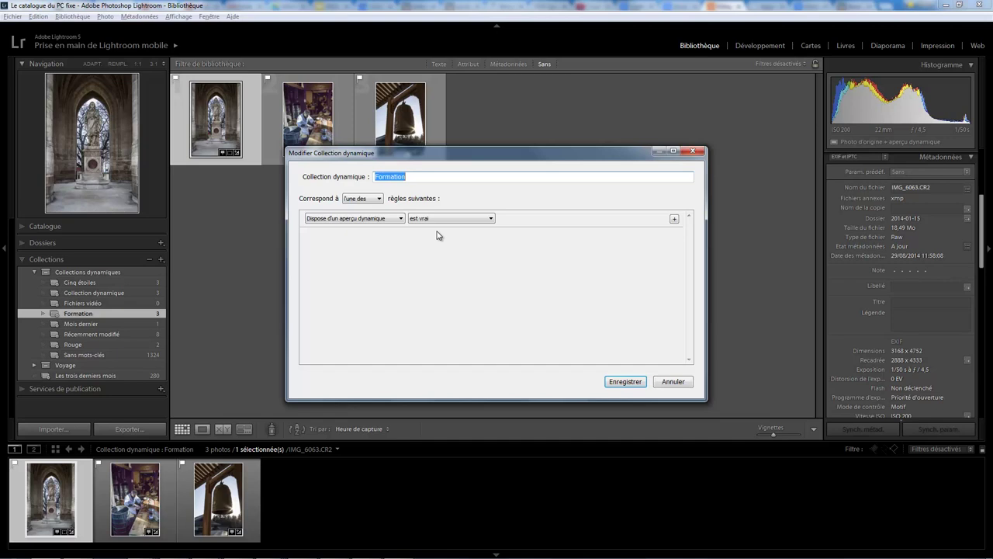
left_click(400, 220)
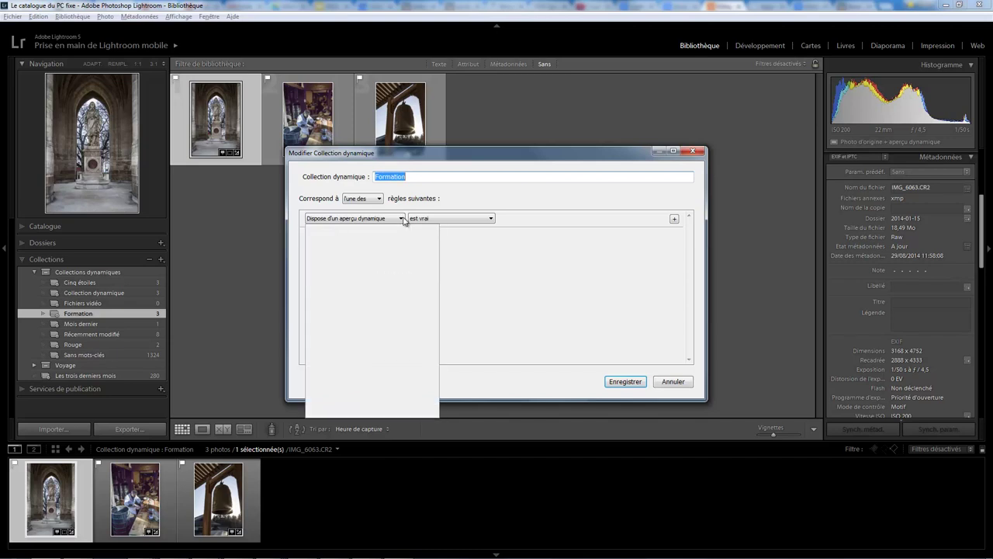
mouse_move(357, 291)
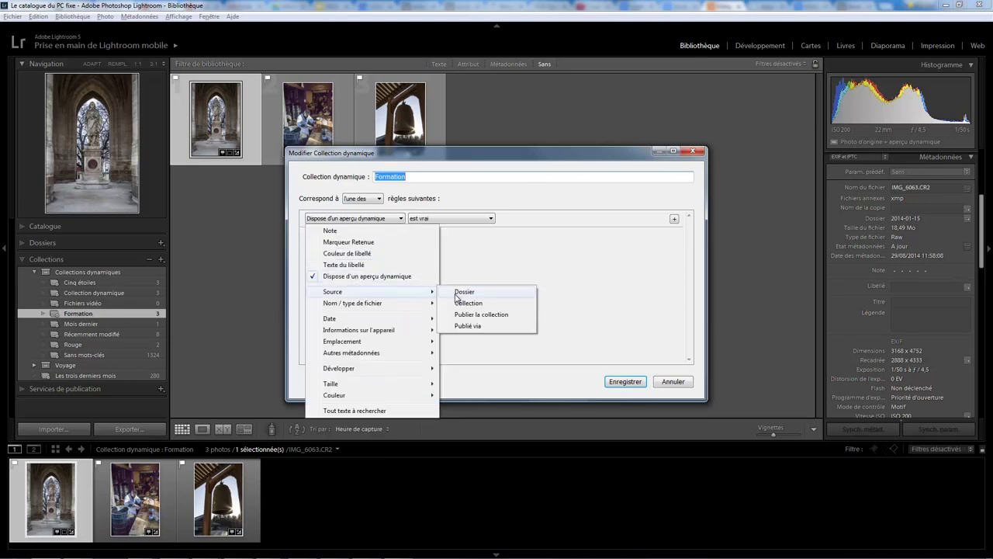
left_click(458, 293)
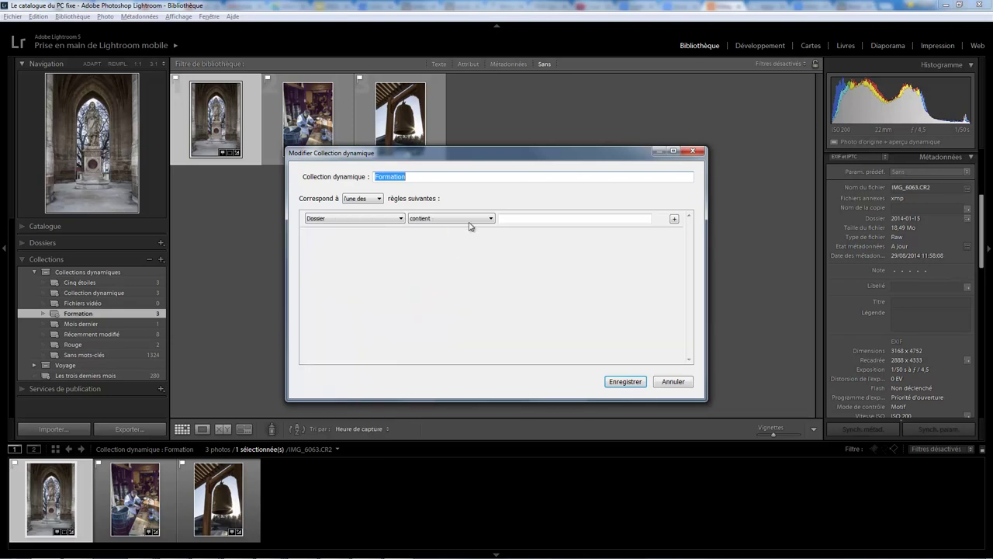
left_click(490, 220)
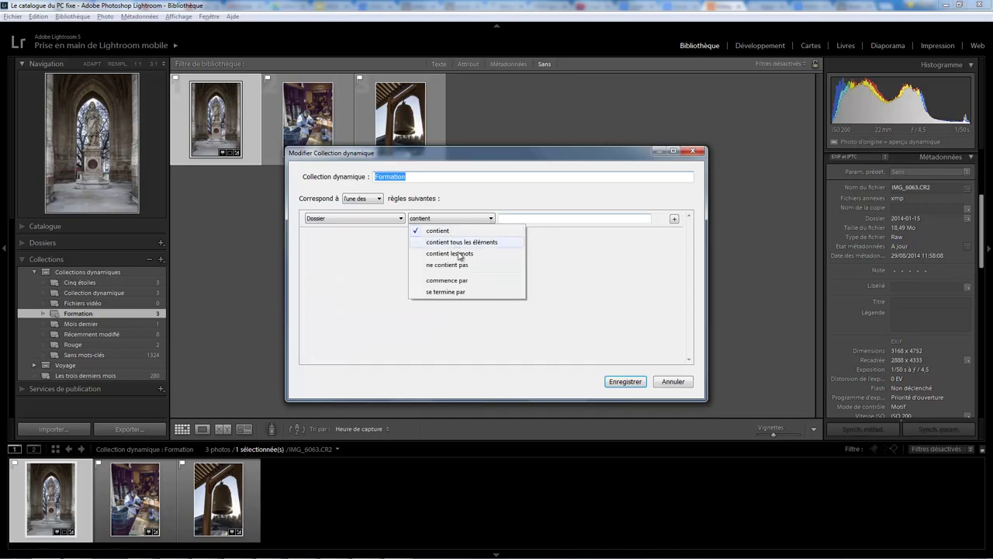
left_click(509, 218)
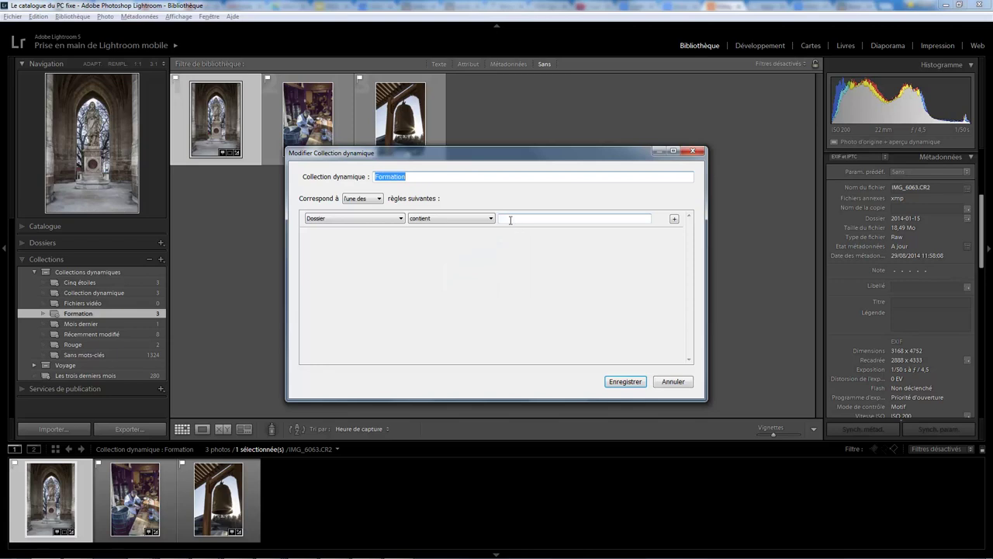
left_click(512, 219)
type("Japon")
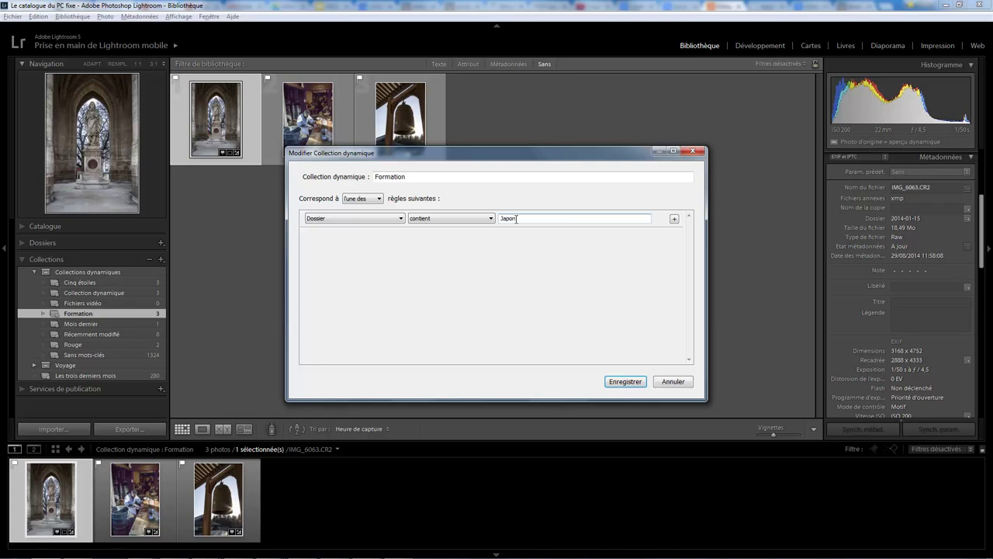
left_click(614, 383)
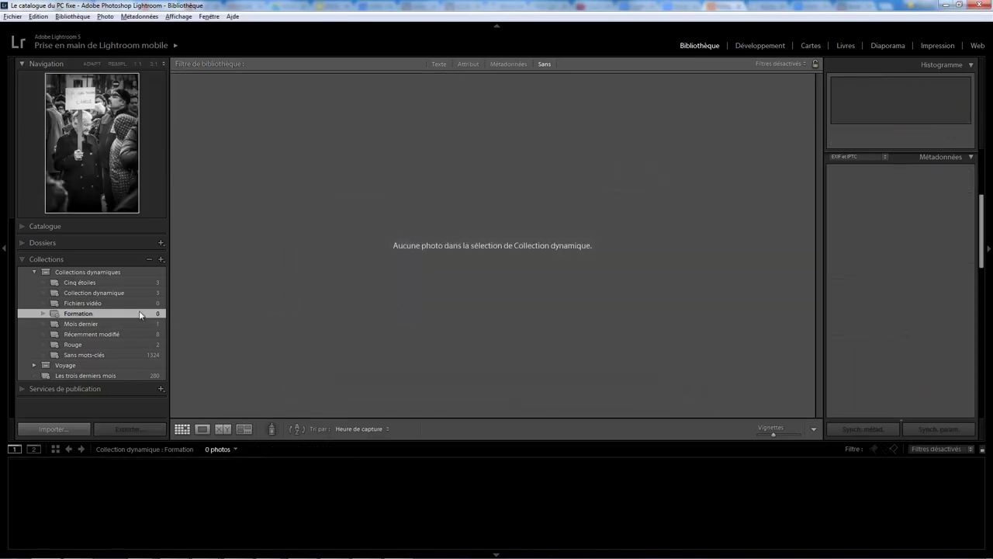
Create a new subfolder named Japon inside the 2014 folder
left_click(26, 243)
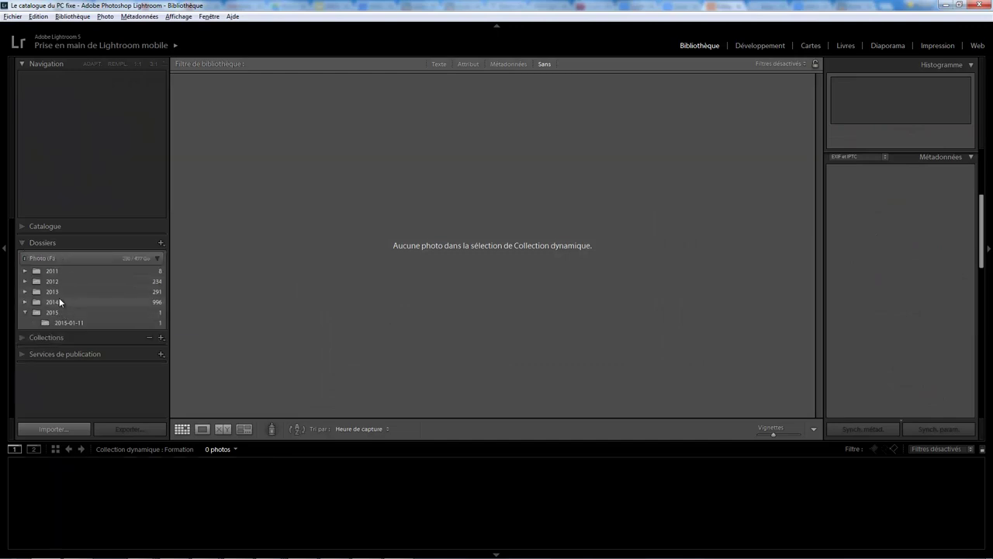
left_click(60, 301)
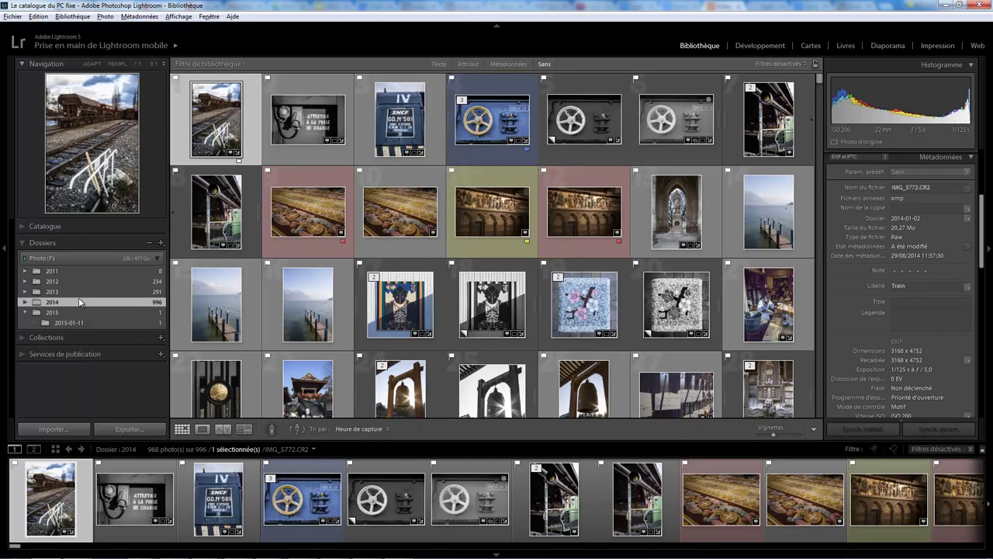
left_click(161, 242)
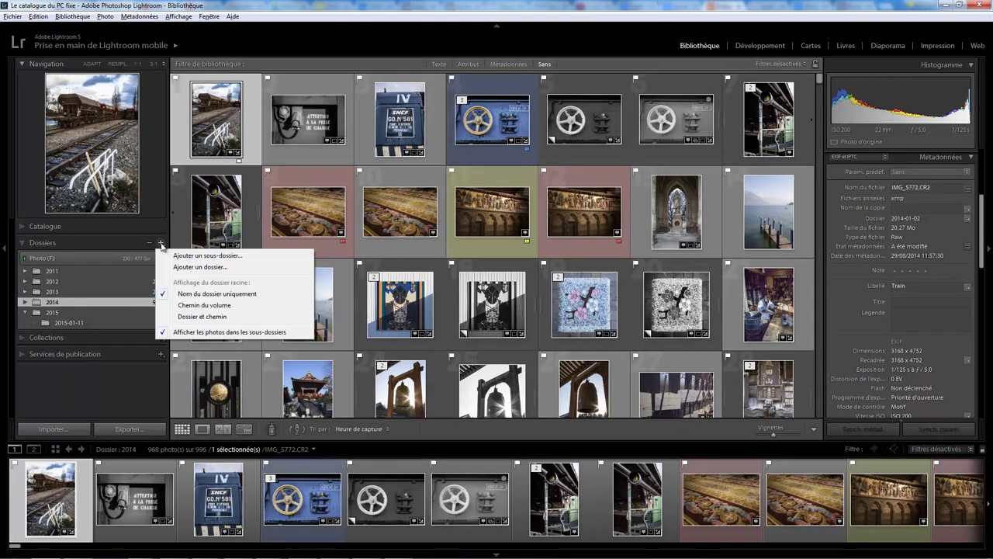
left_click(192, 256)
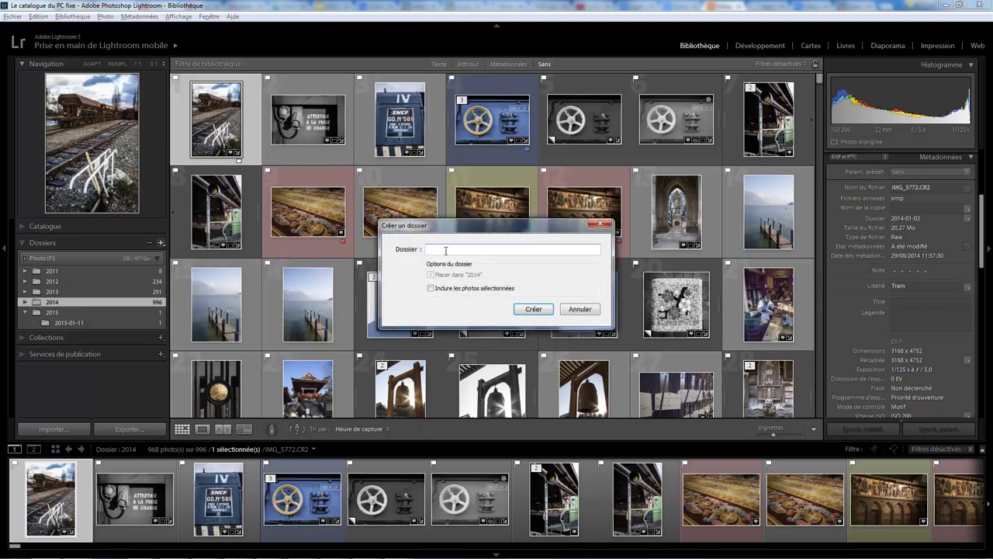
type("Japon")
left_click(534, 311)
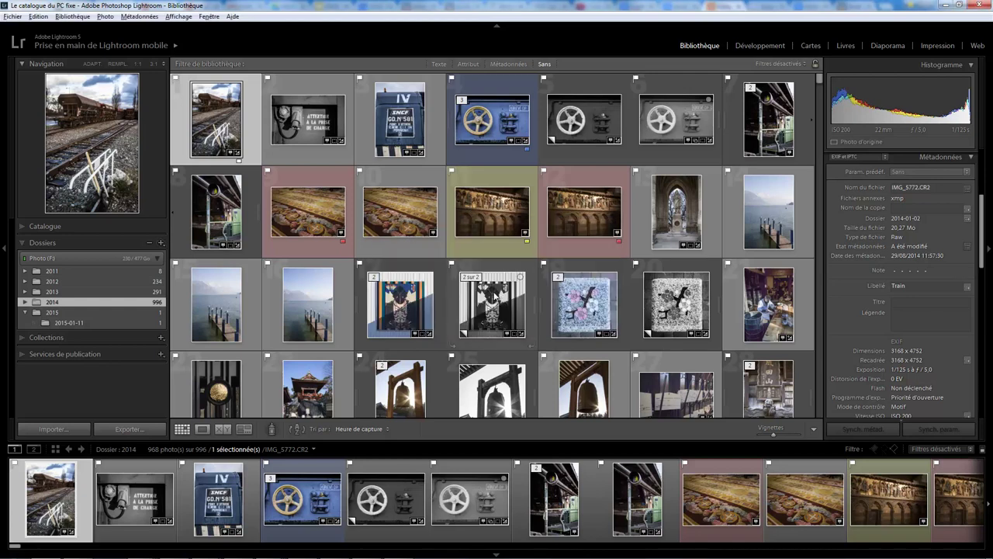
Move nine photos, starting from IMG_6452, into the Japon folder on disk
left_click(23, 302)
scroll(111, 323, "down", 5)
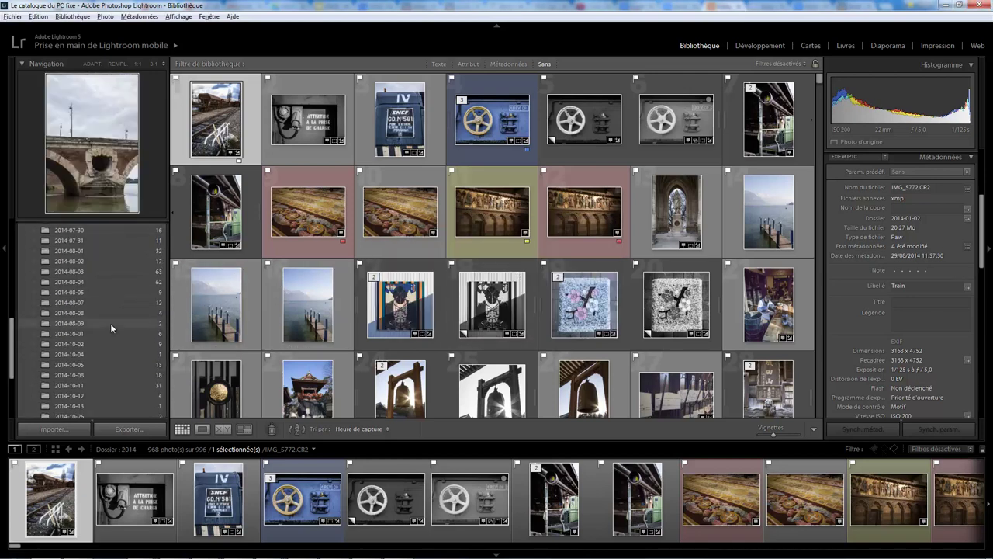
left_click(378, 313)
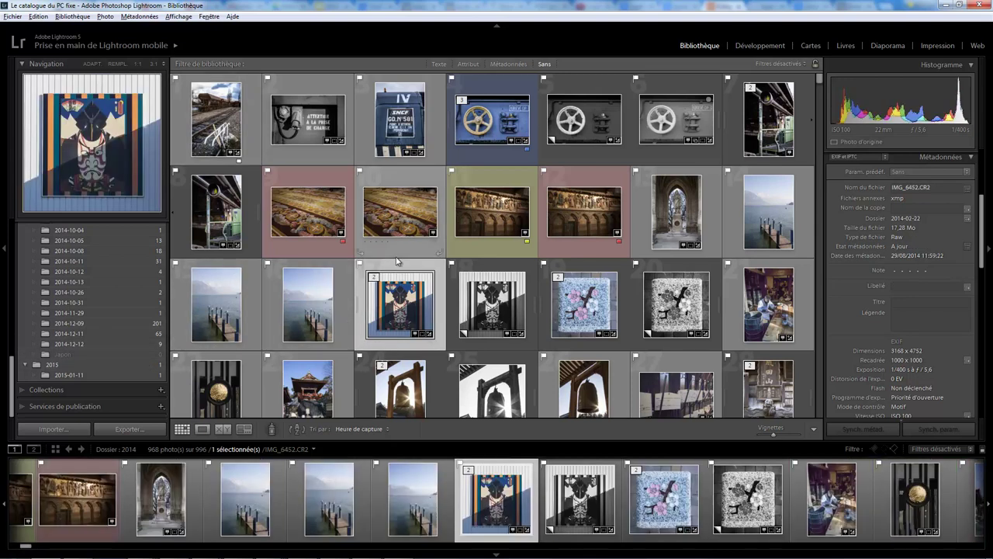
left_click(485, 359, "shift")
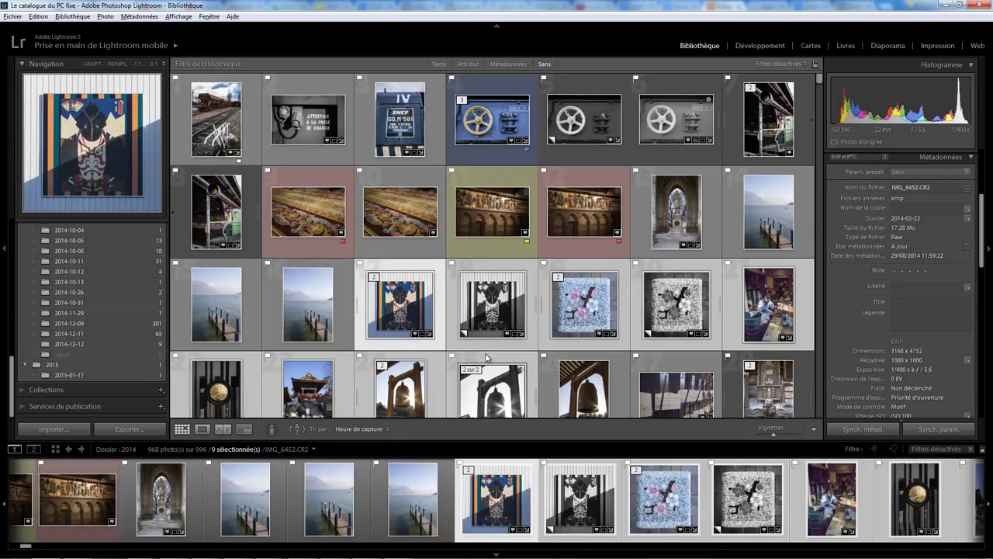
right_click(107, 350)
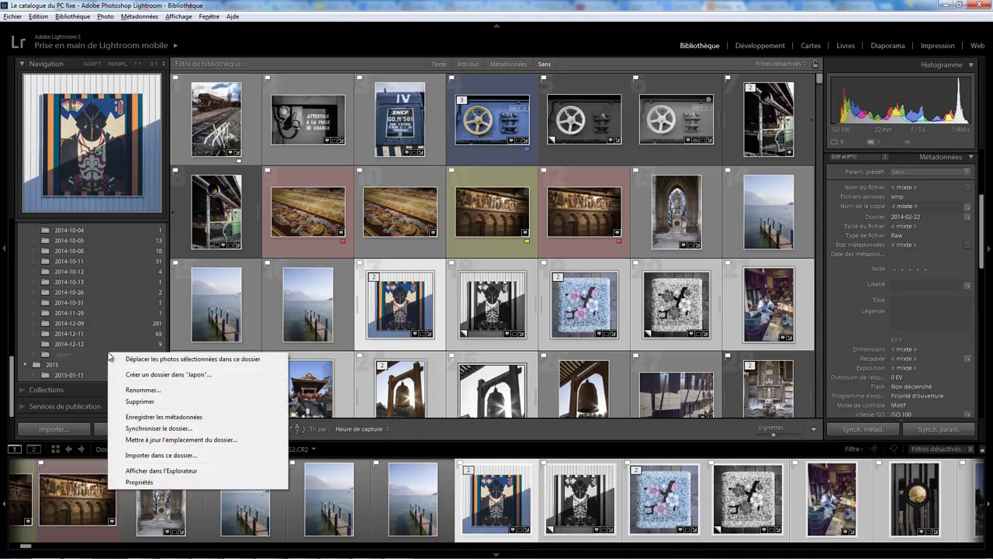
left_click(157, 361)
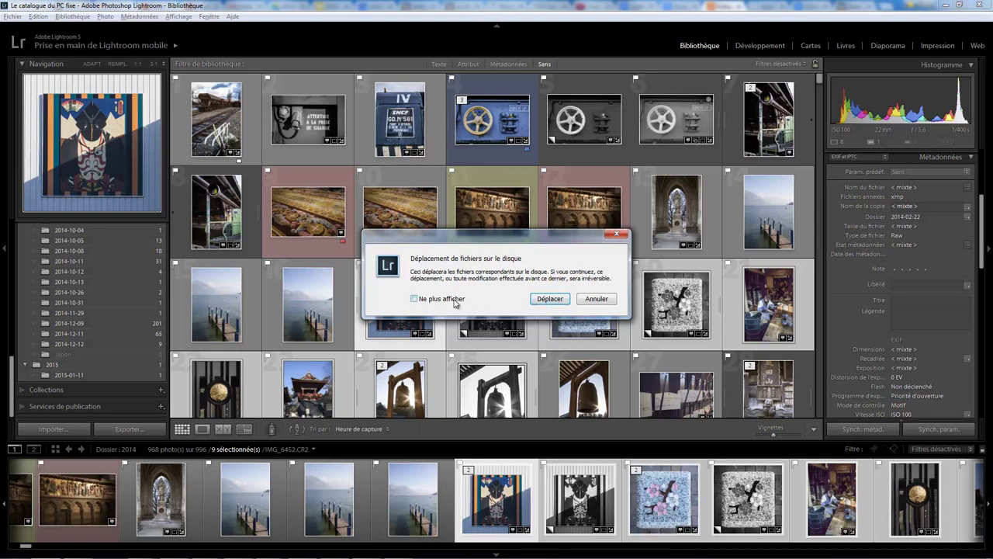
left_click(549, 299)
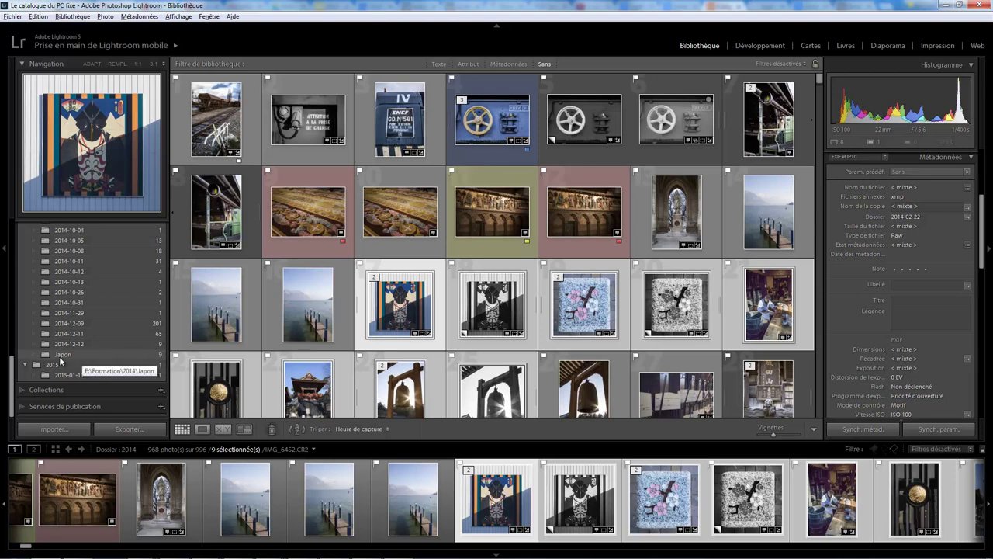
left_click(23, 388)
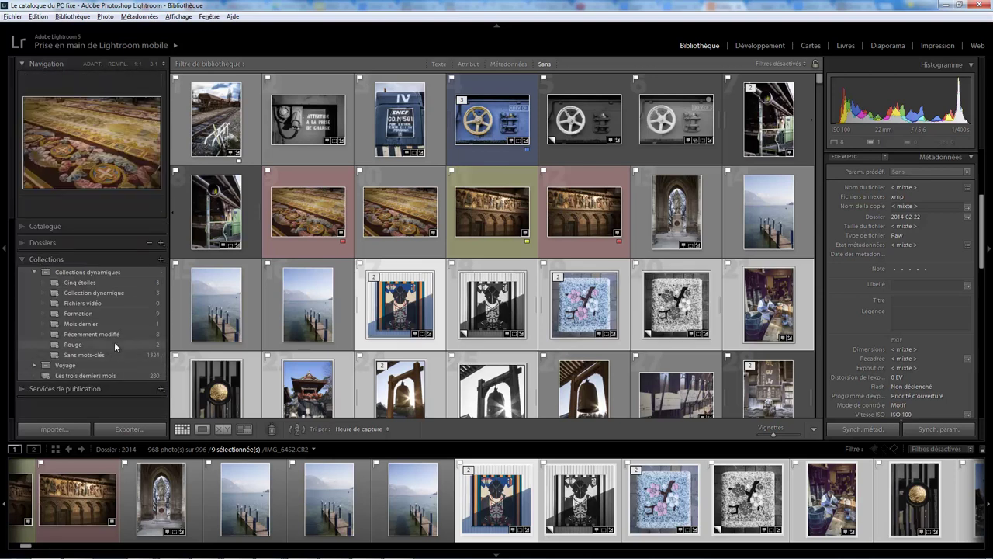
Change Formation's rule to Collection contient Irlande, replacing Japon, and save it
left_click(130, 313)
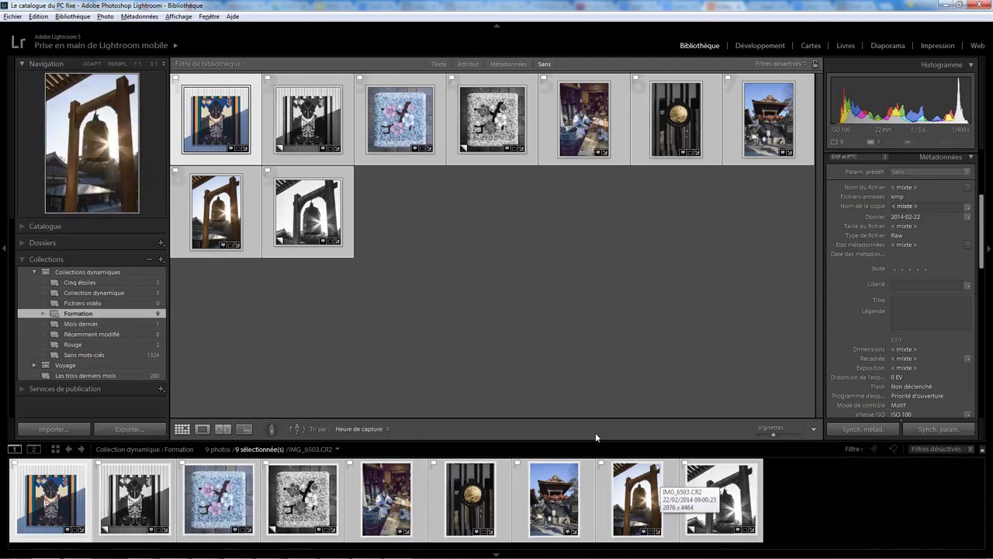
right_click(143, 315)
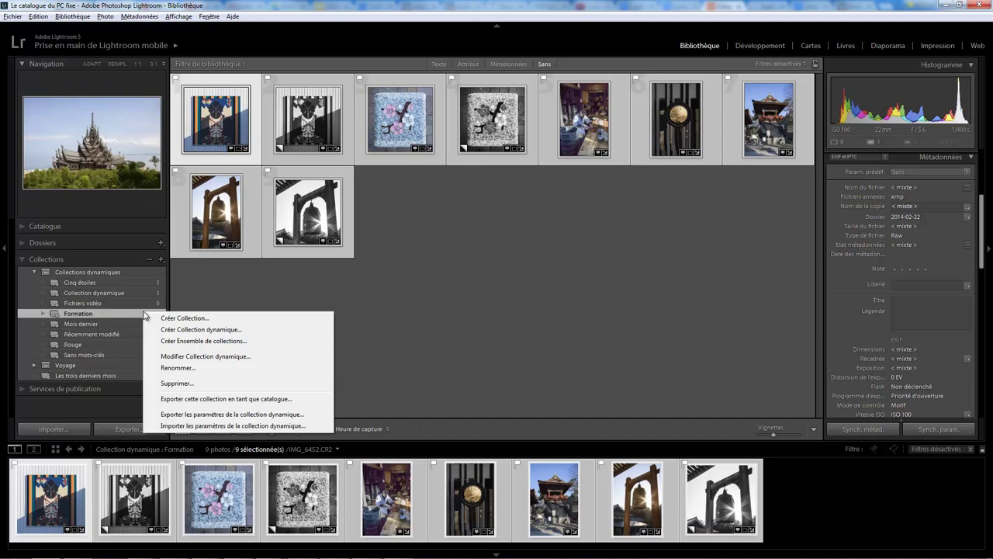
left_click(230, 357)
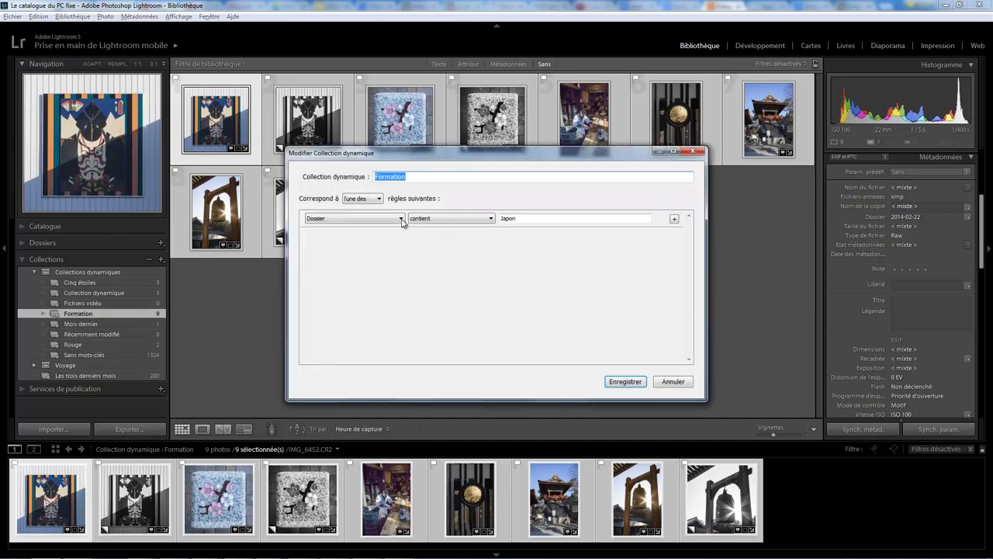
left_click(400, 219)
mouse_move(364, 307)
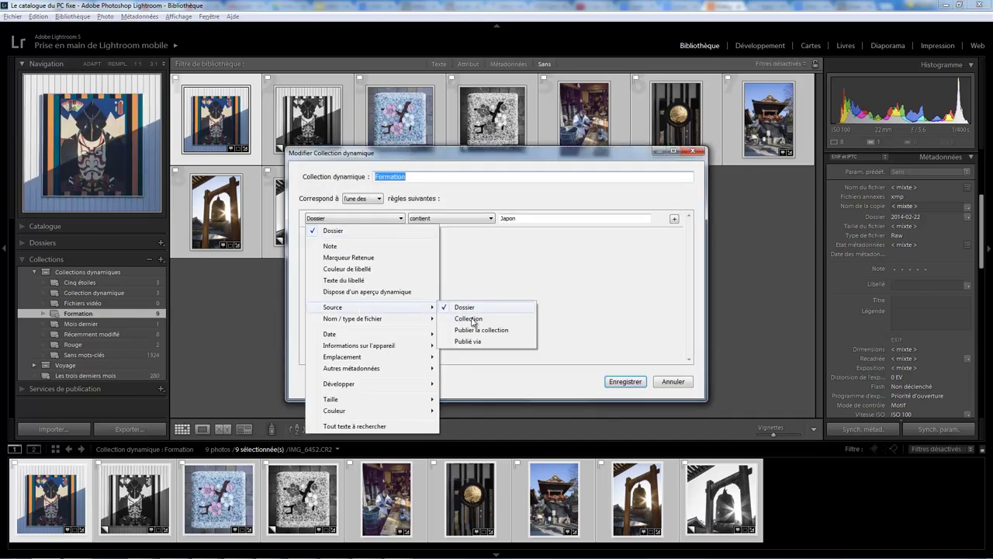
left_click(471, 319)
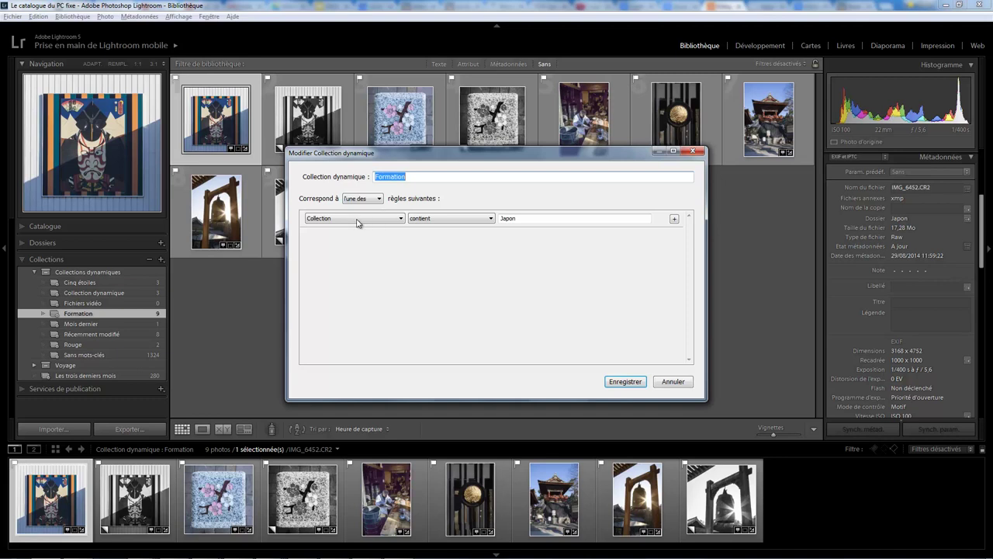
double_click(538, 219)
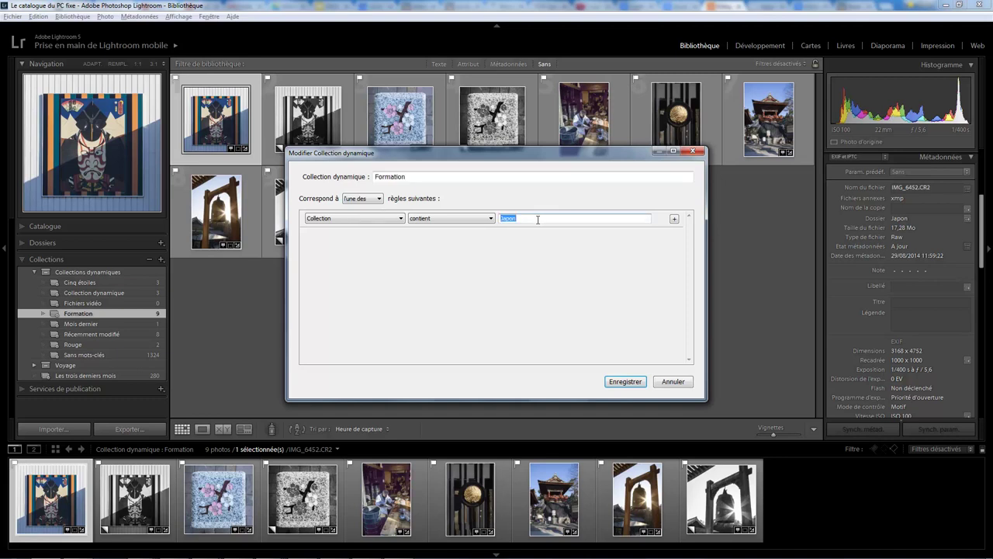
type("Irland")
type("e")
left_click(632, 381)
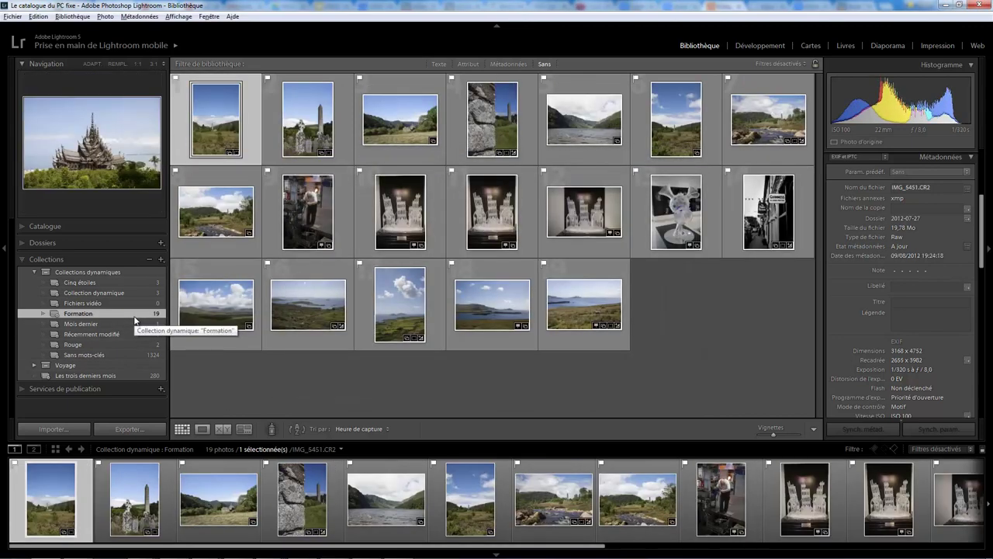
Expand the Voyage collection set to show the Irlande collection with 19 photos
left_click(33, 364)
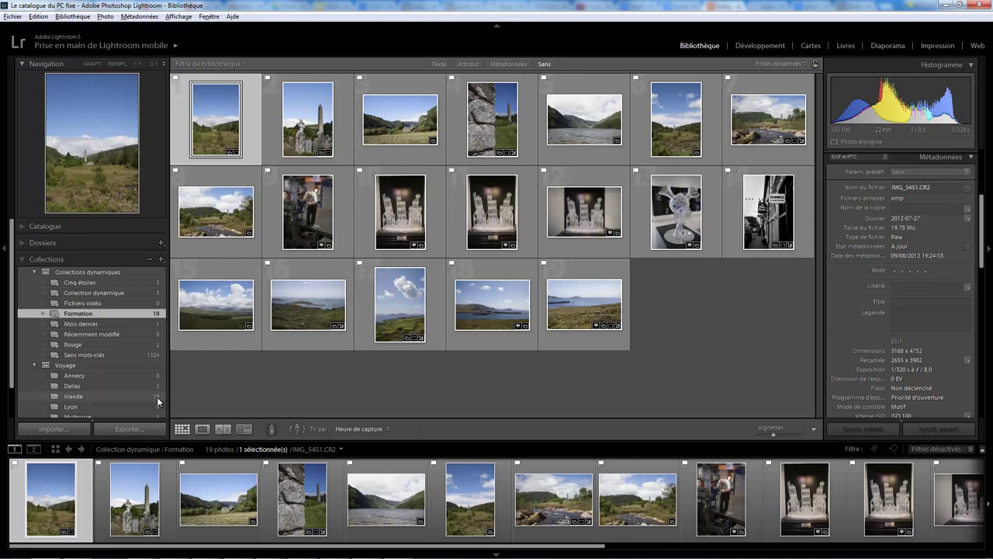
Change Formation's rule to Publier la collection contient Essai and save it
right_click(145, 313)
left_click(194, 357)
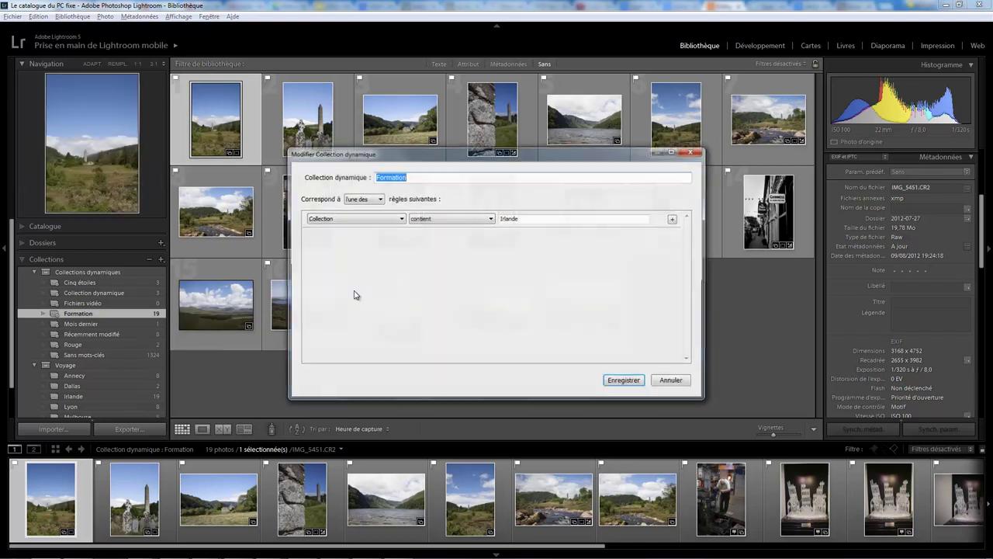
left_click(400, 220)
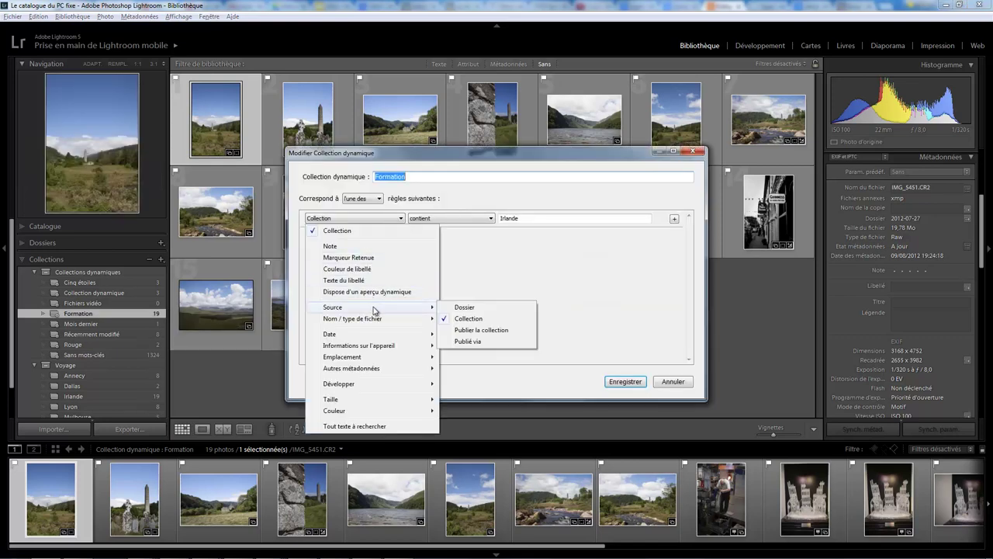
mouse_move(334, 307)
left_click(461, 333)
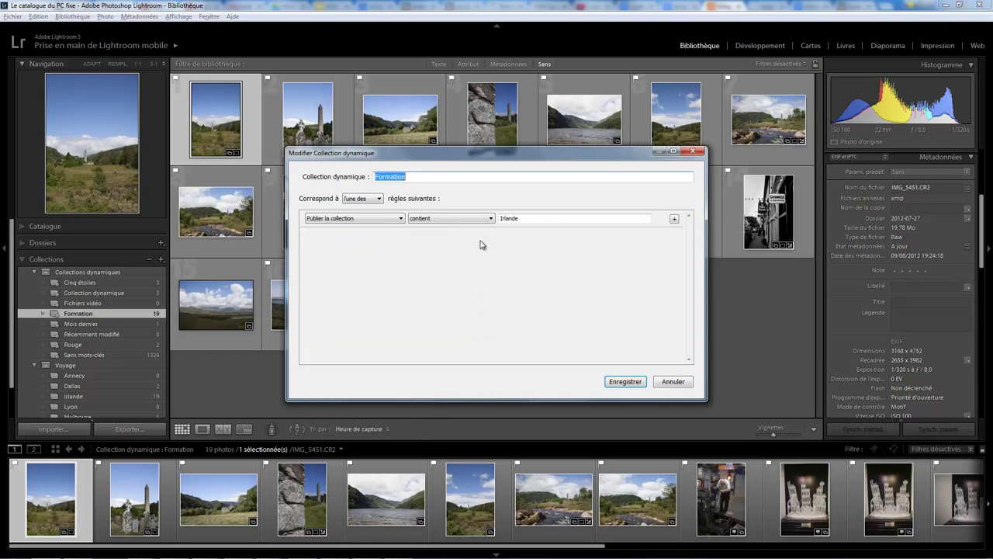
left_click(540, 220)
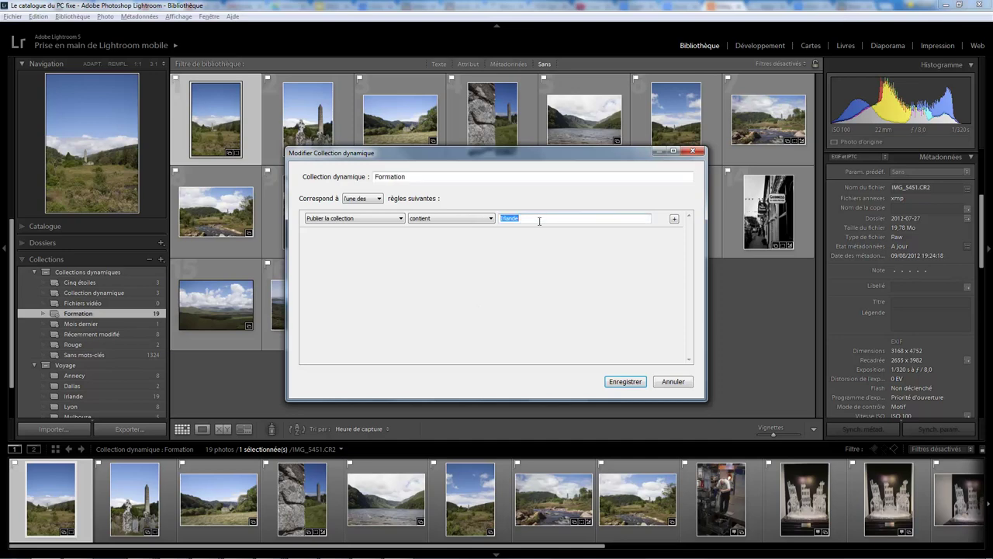
type("Essai")
left_click(626, 381)
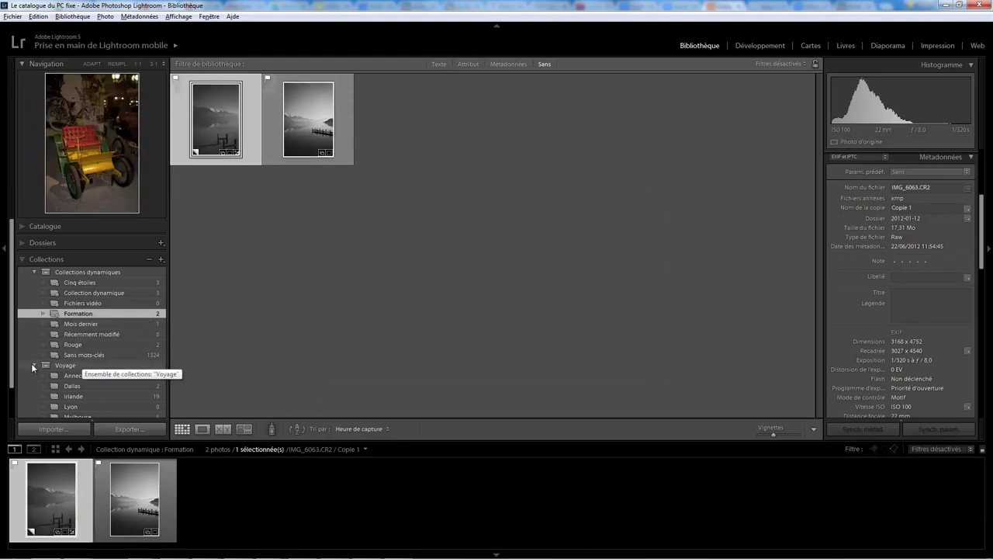
Show the catalogue's Toutes les photos and expand Services de publication
left_click(21, 259)
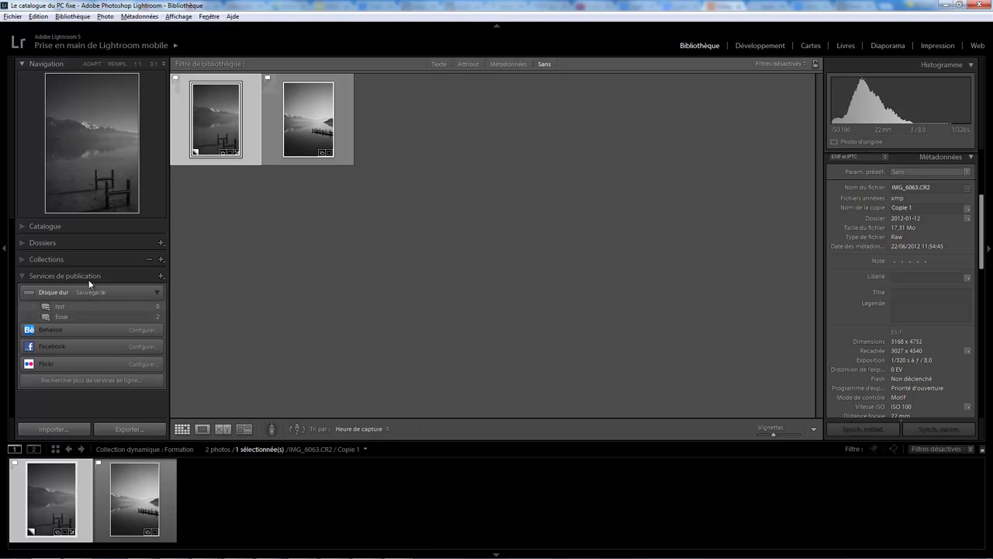
left_click(25, 226)
left_click(58, 239)
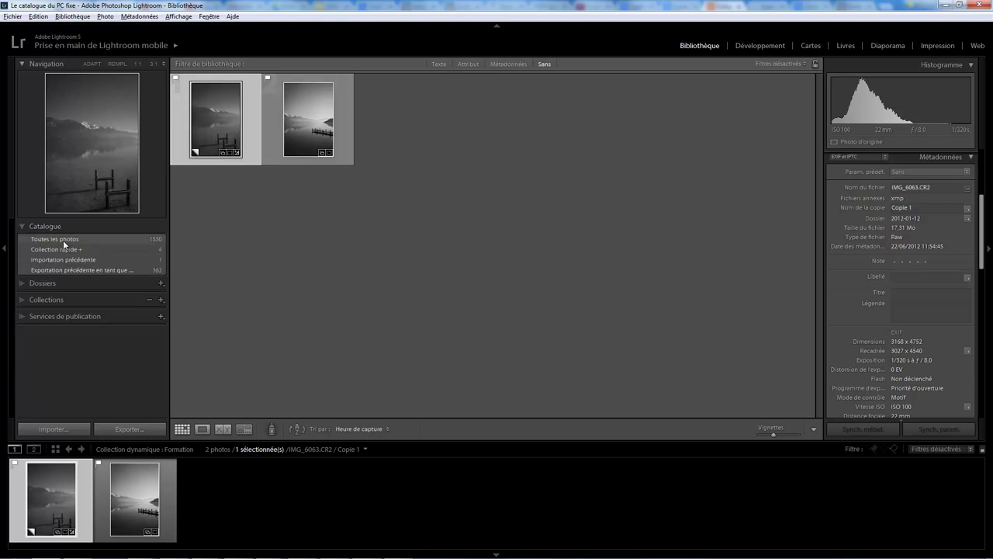
left_click(21, 317)
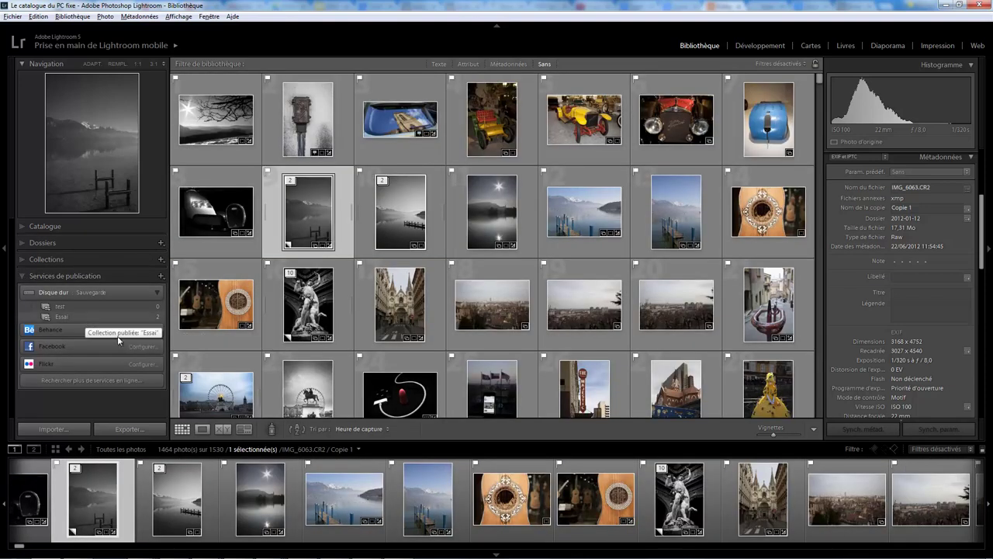
Add the blue lake photo IMG_6070 to the Essai publish collection, then return to Formation
mouse_move(584, 211)
left_click(600, 232)
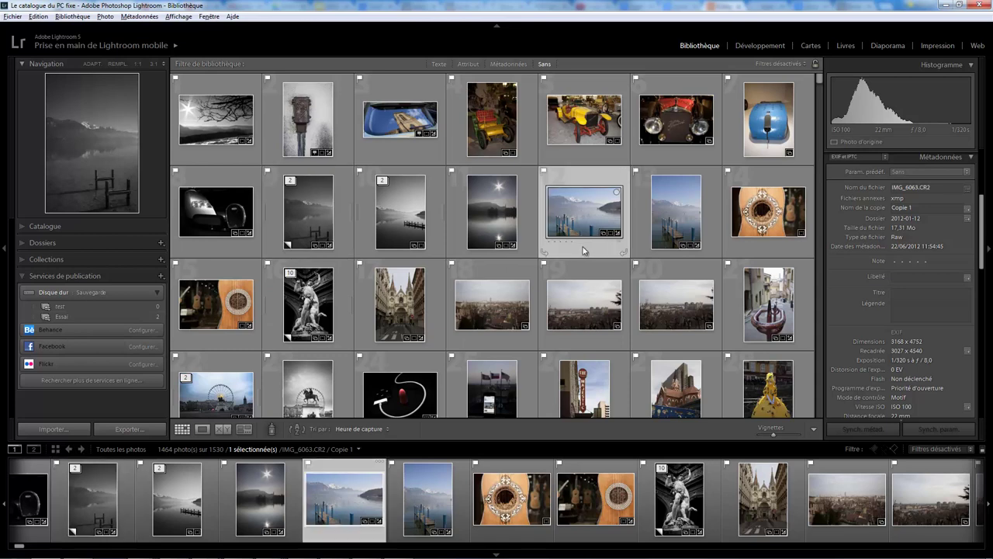
right_click(107, 321)
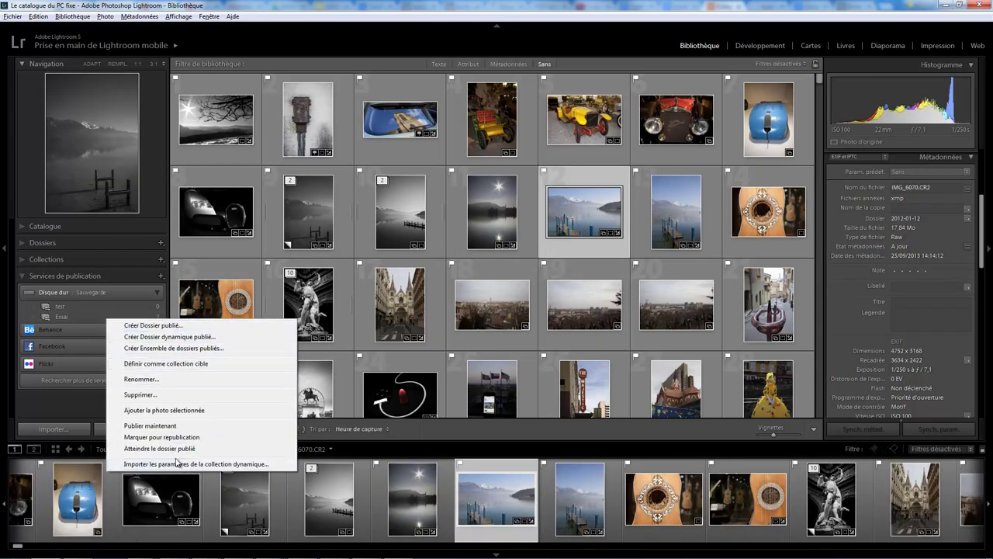
left_click(163, 410)
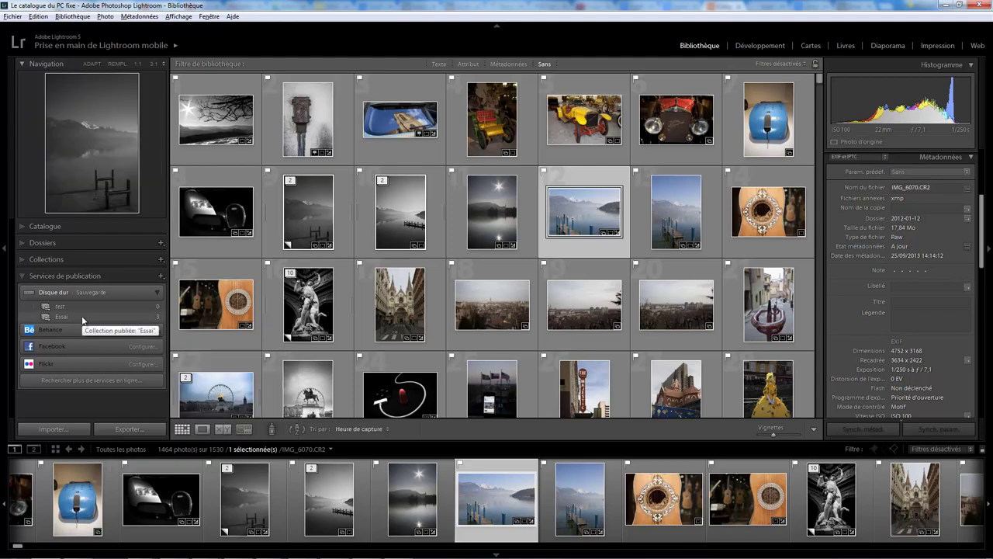
left_click(20, 260)
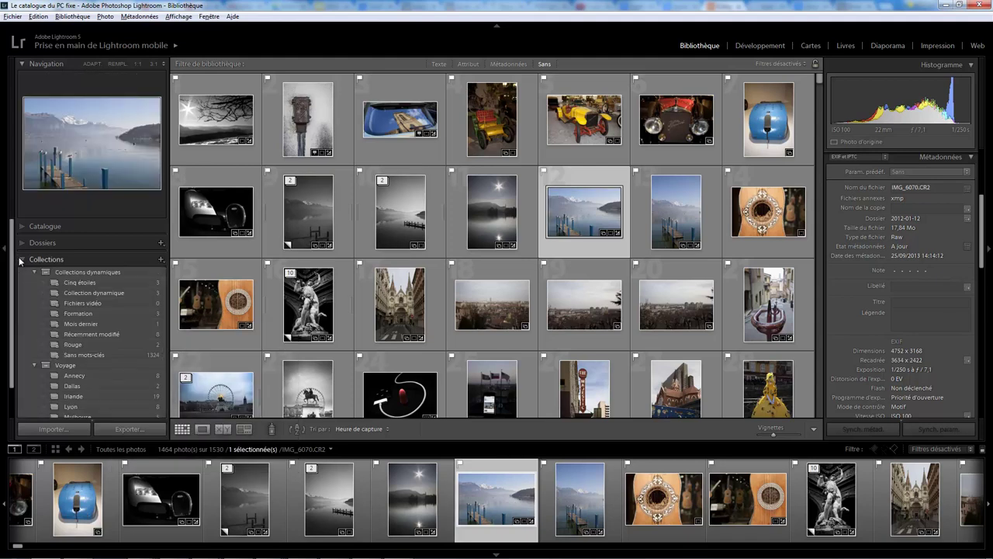
left_click(105, 312)
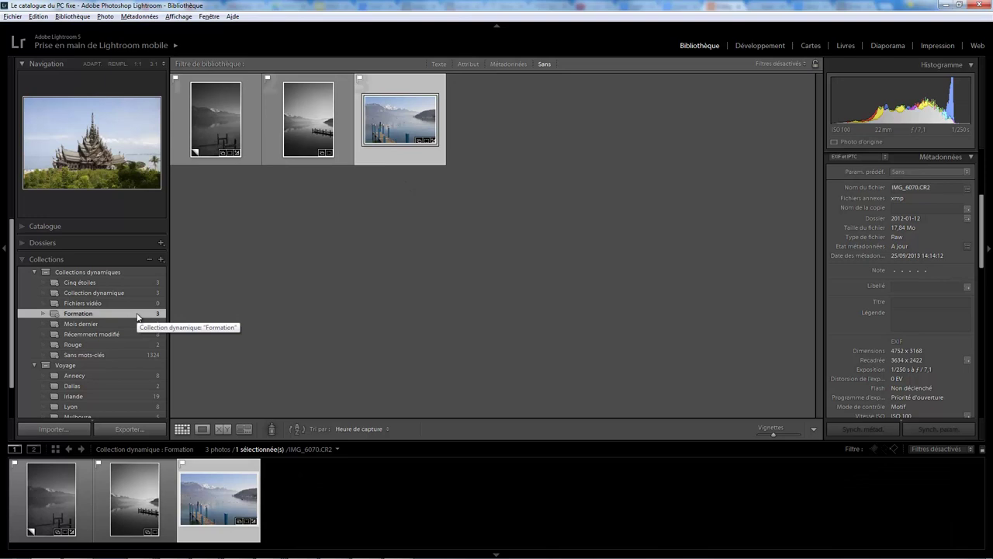
right_click(137, 315)
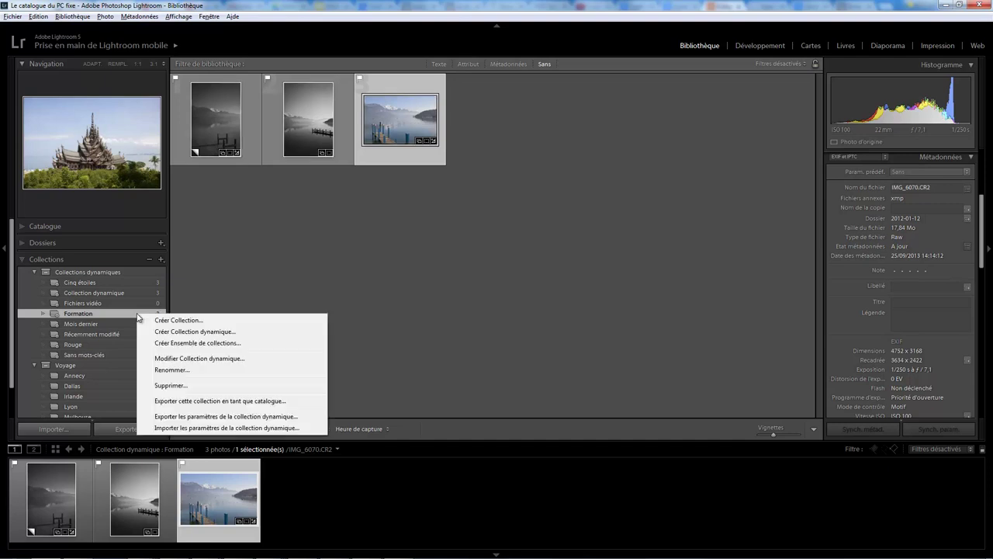
Change Formation's rule to Publié via contient Essai and save it
left_click(189, 359)
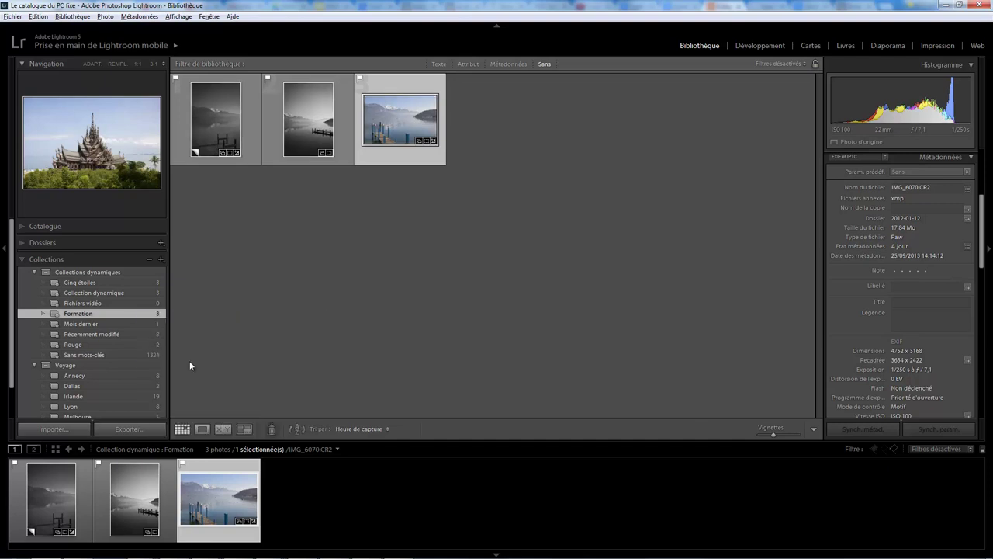
left_click(400, 219)
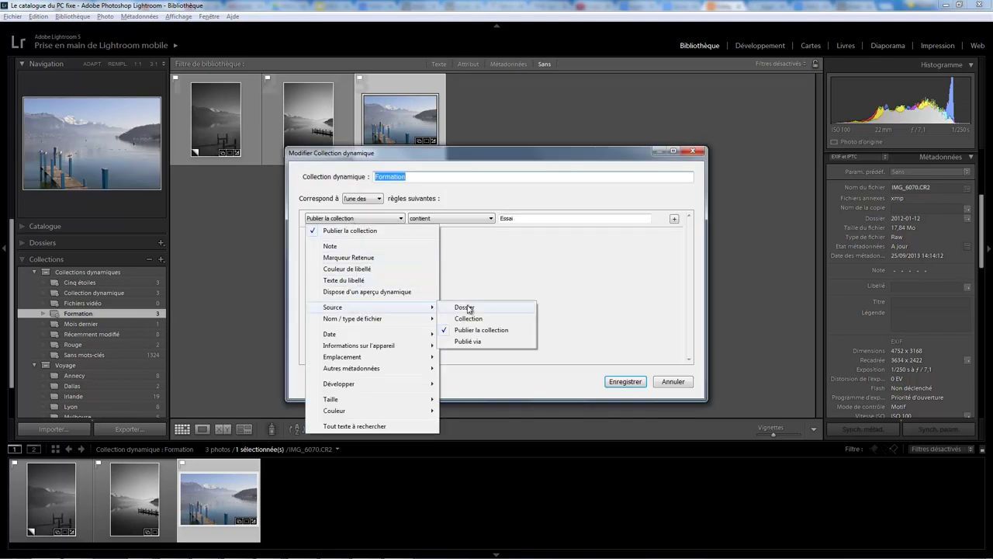
mouse_move(332, 307)
left_click(475, 342)
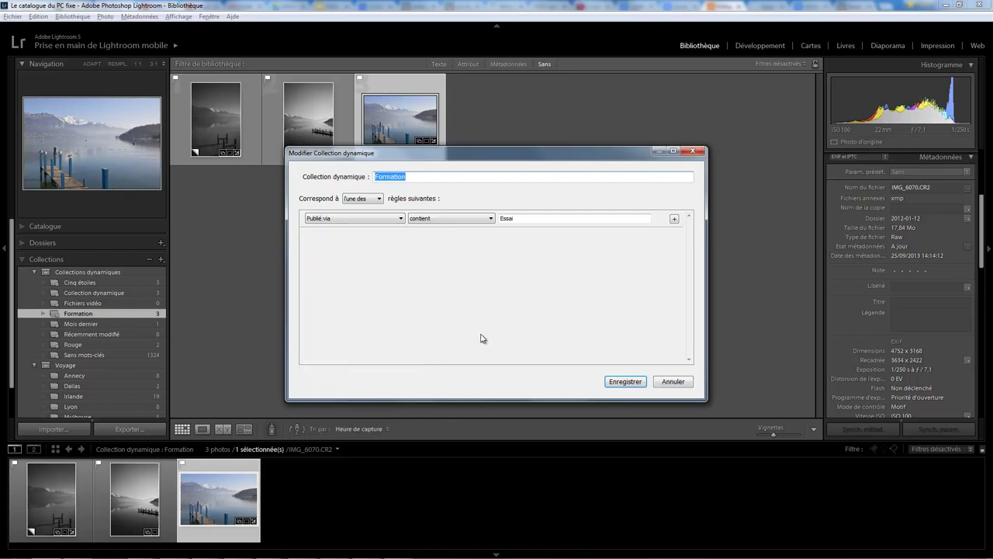
type("i")
left_click(613, 382)
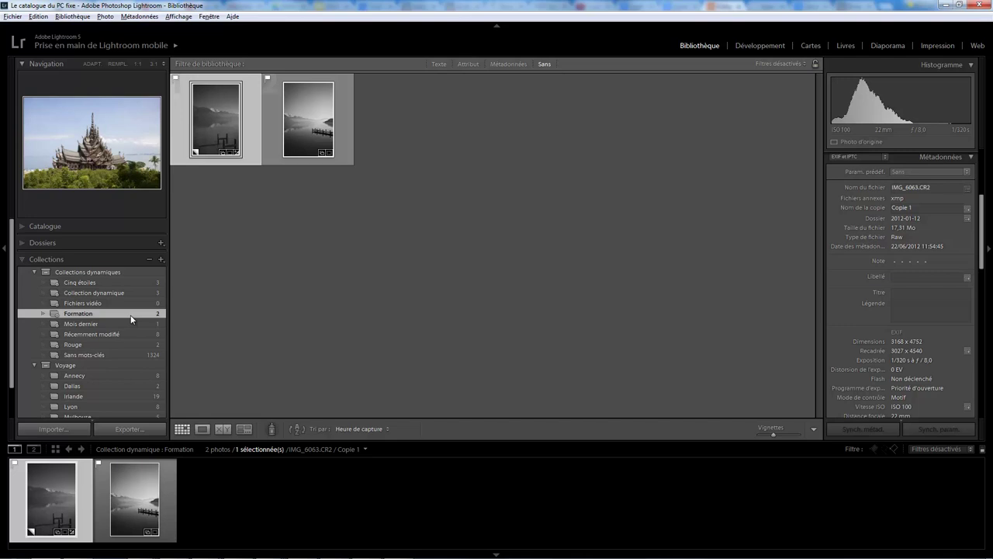
Review Formation's rule criteria, cancel without changes, and collapse the Collections panel
double_click(131, 316)
left_click(401, 219)
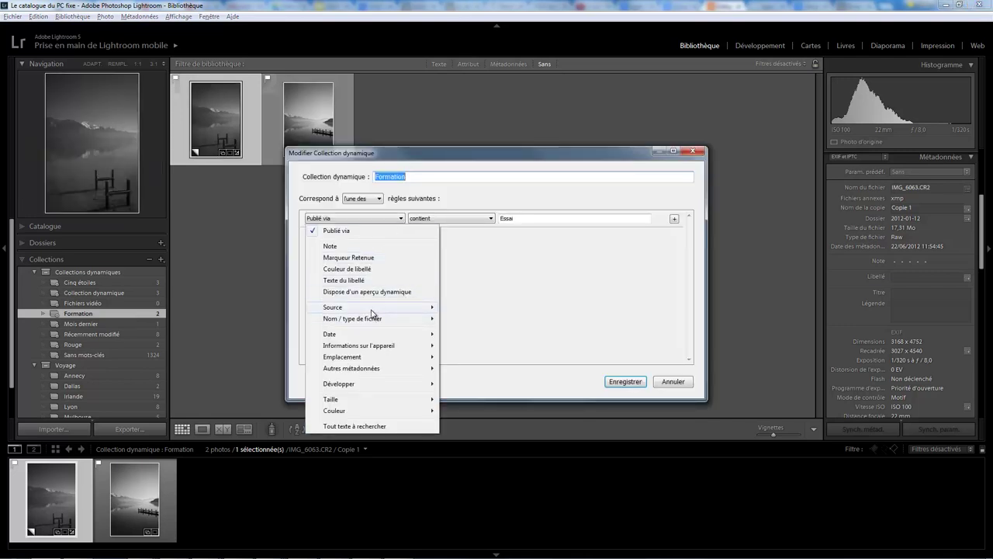
mouse_move(354, 307)
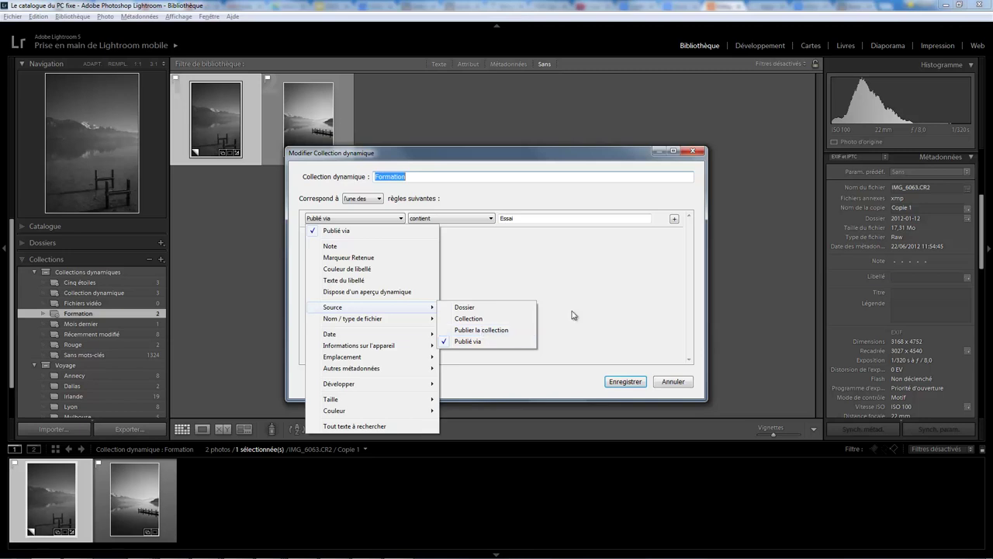
left_click(658, 384)
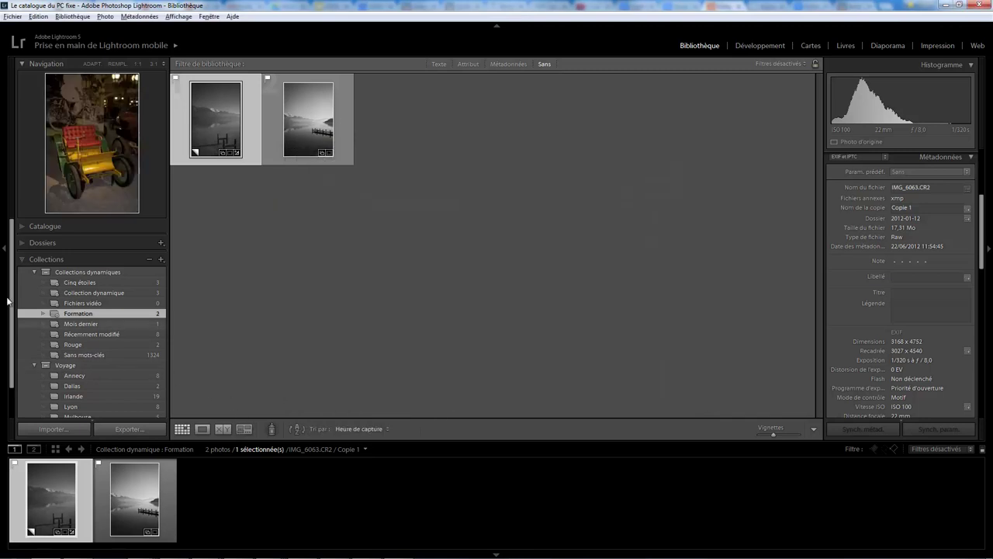
left_click(20, 259)
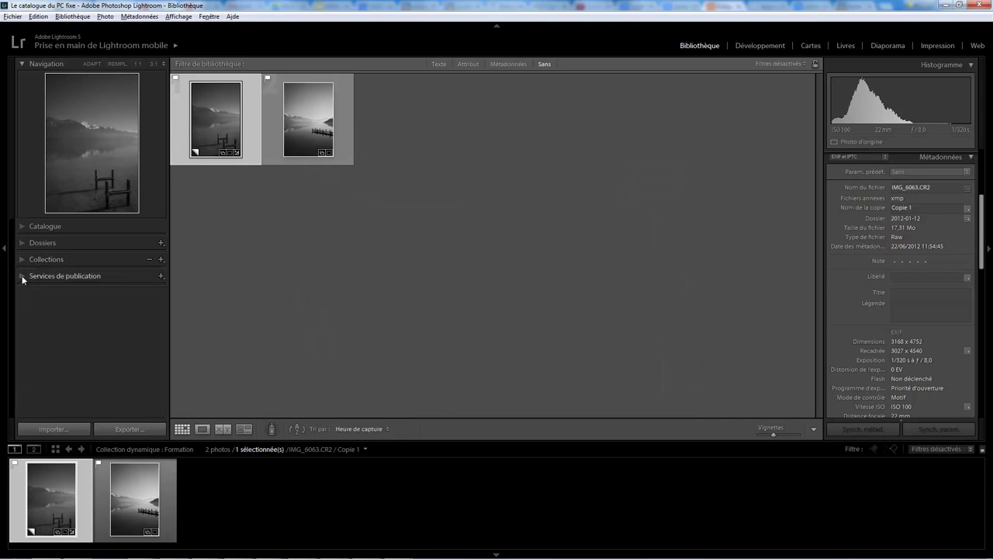
Publish the pending lake photo in the Essai publish collection with Publier maintenant
left_click(21, 275)
left_click(77, 315)
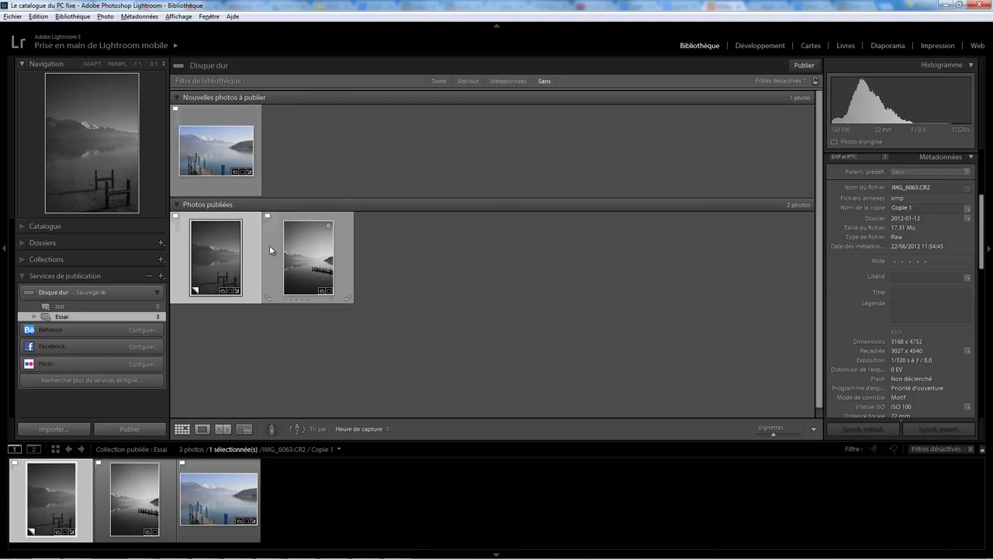
right_click(127, 320)
left_click(190, 412)
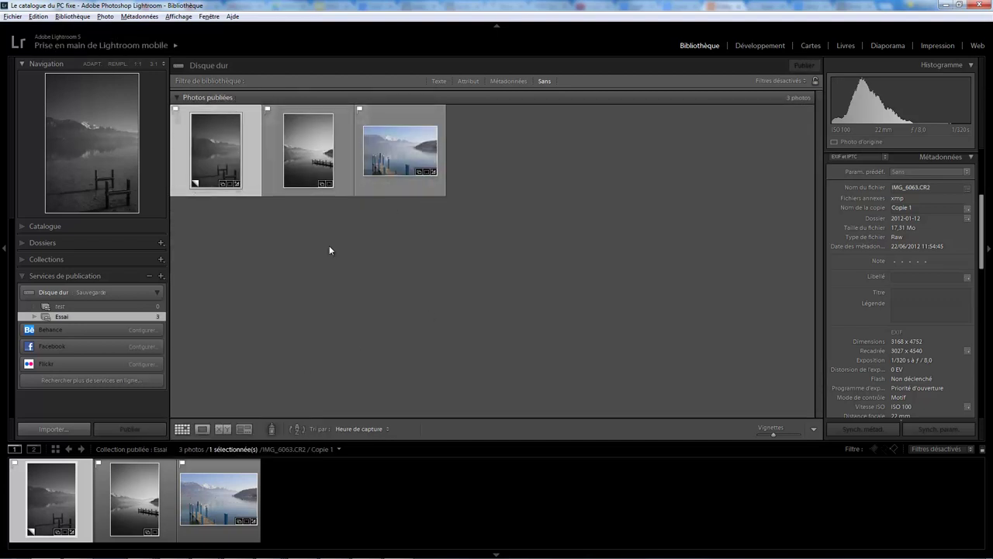
left_click(86, 259)
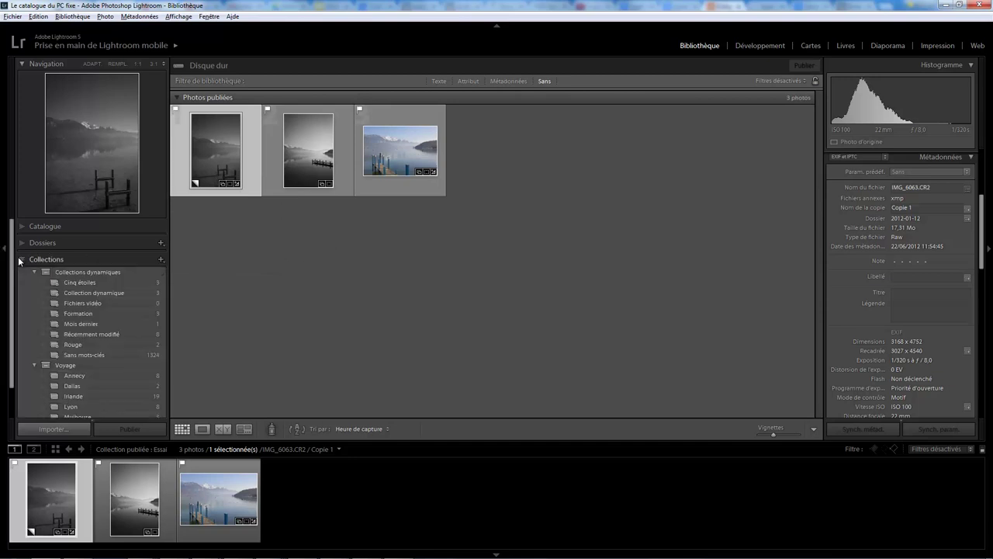
Change Formation's rule to 'Nom du fichier contient Panorama', leaving the 2 panorama images
left_click(92, 313)
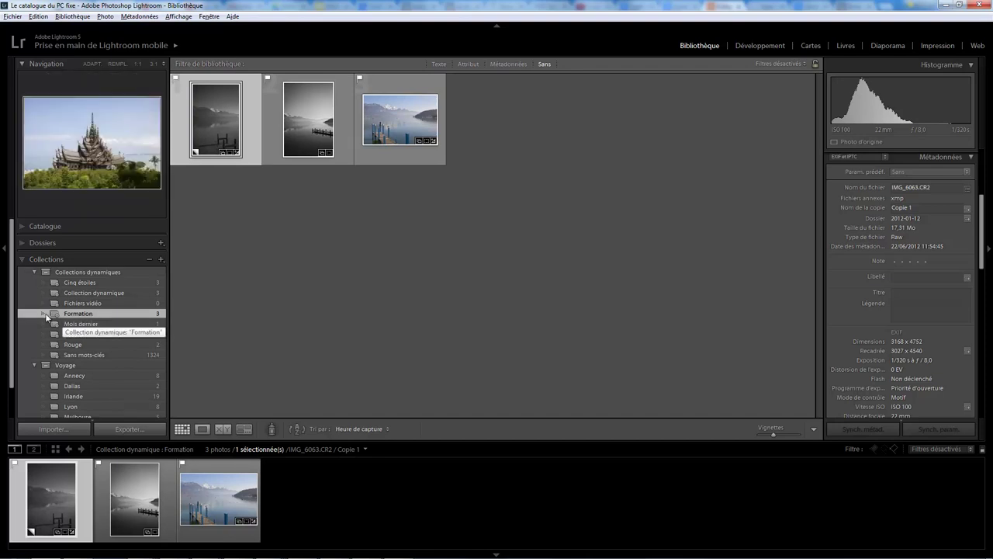
right_click(92, 314)
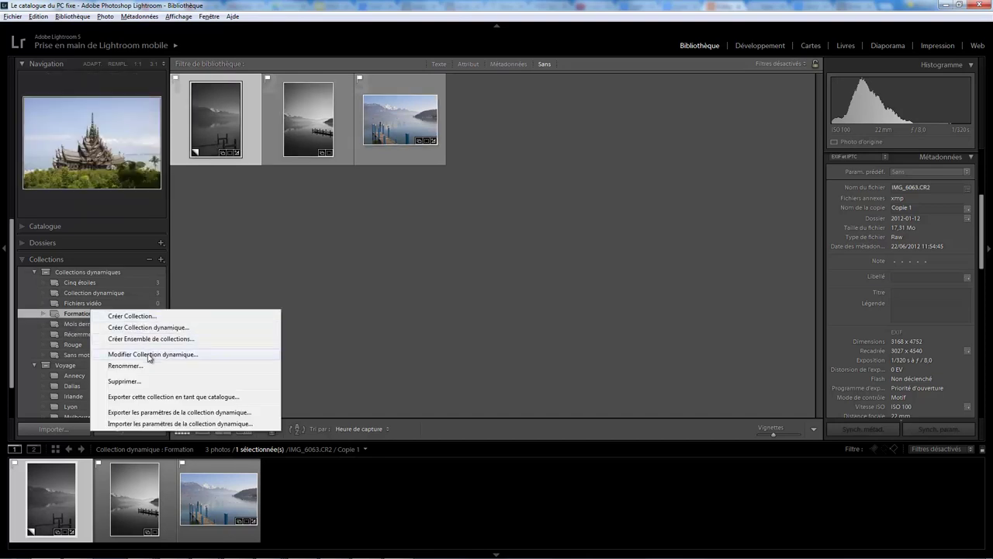
left_click(132, 354)
left_click(398, 219)
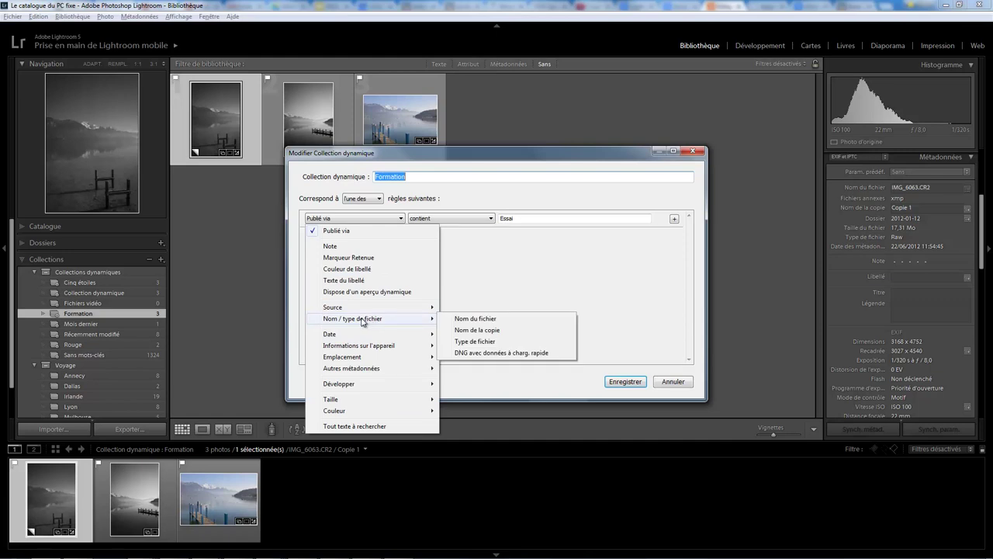
left_click(474, 320)
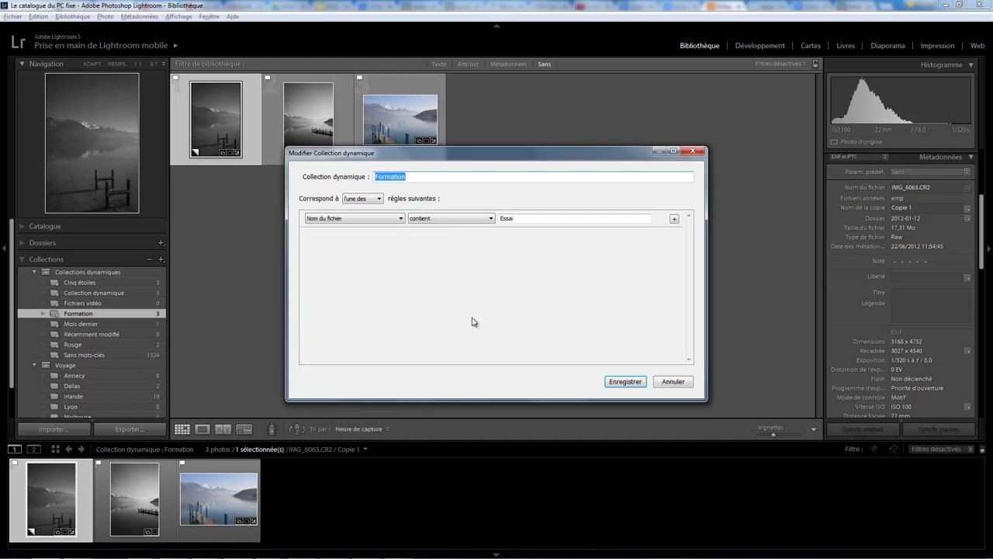
double_click(516, 219)
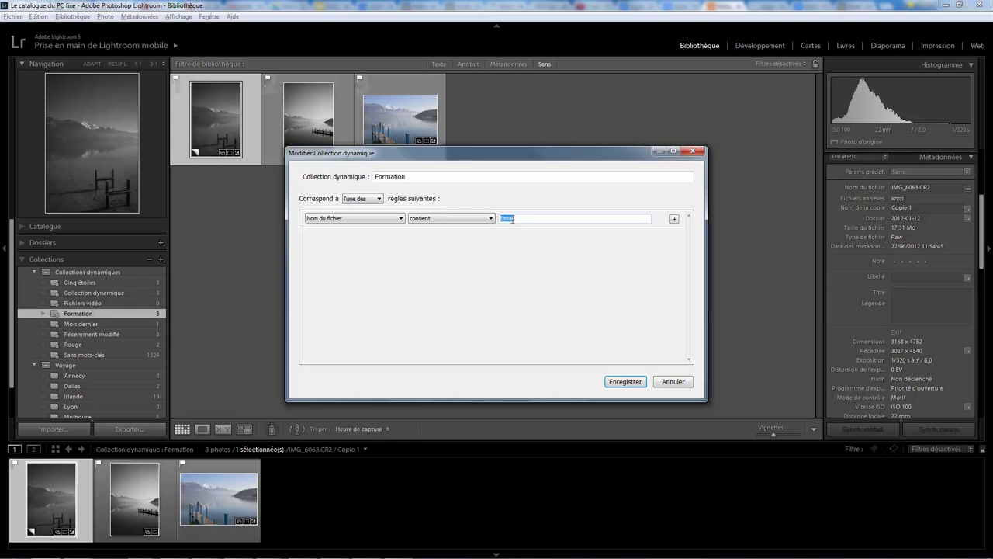
type("Panor")
type("ama")
key("Return")
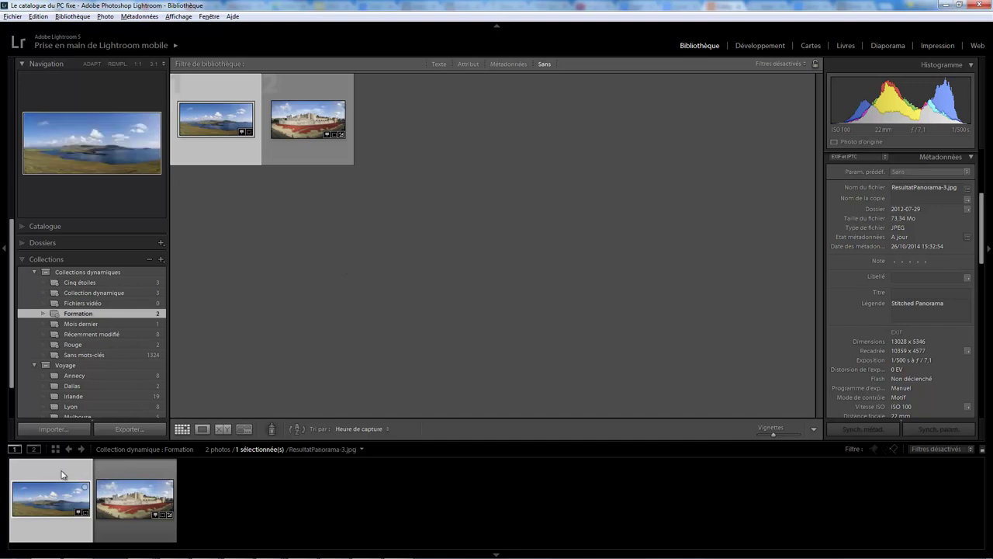
Select the castle panorama and start switching Formation's rule to copy name
left_click(131, 471)
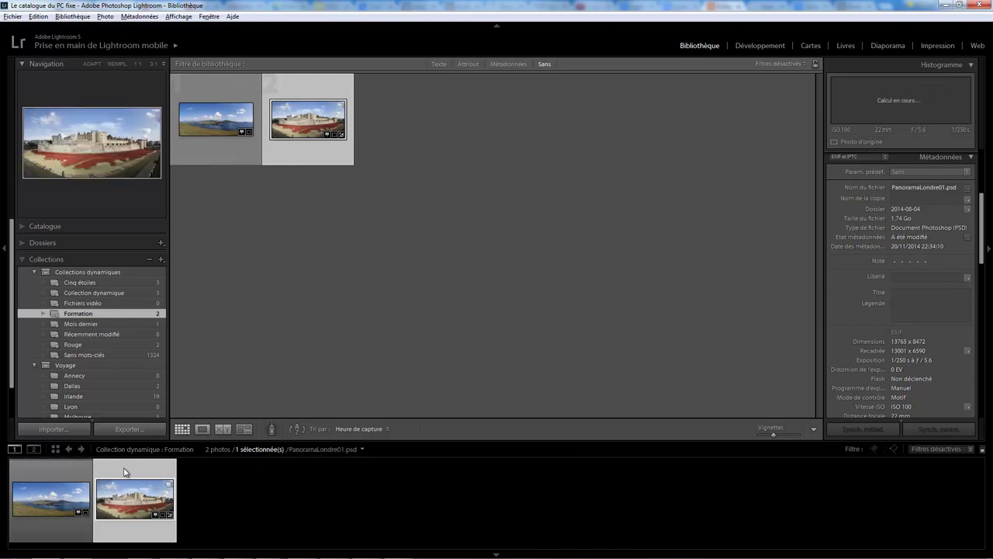
right_click(139, 313)
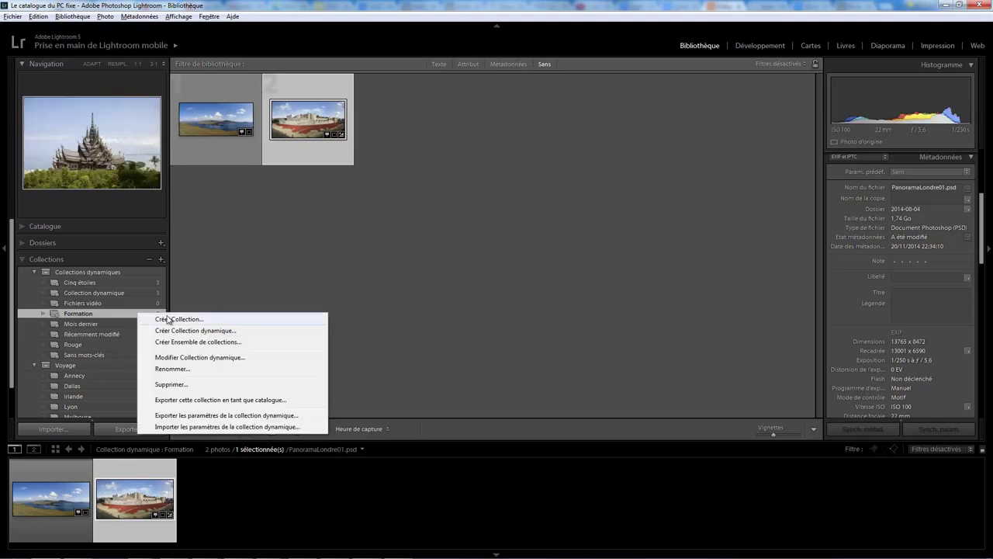
left_click(215, 360)
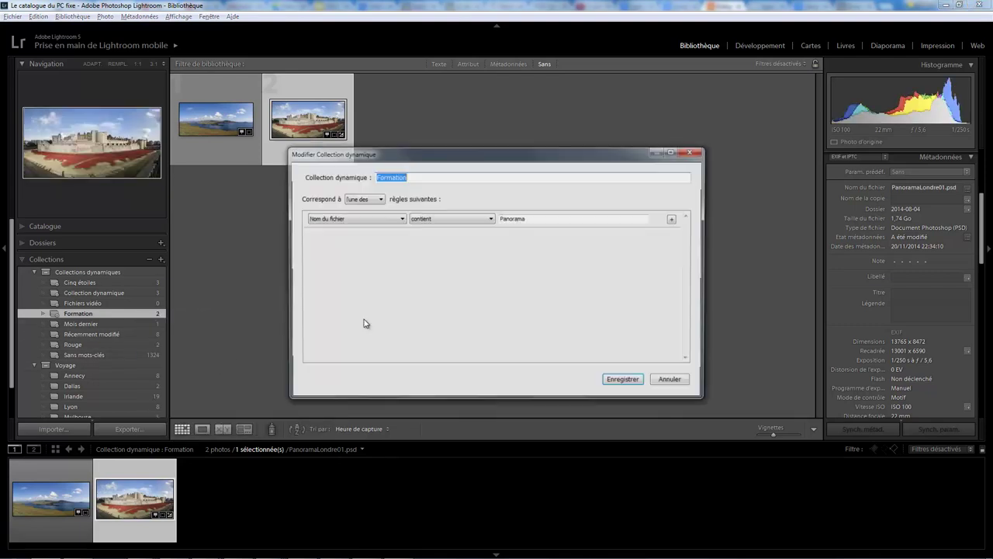
left_click(398, 221)
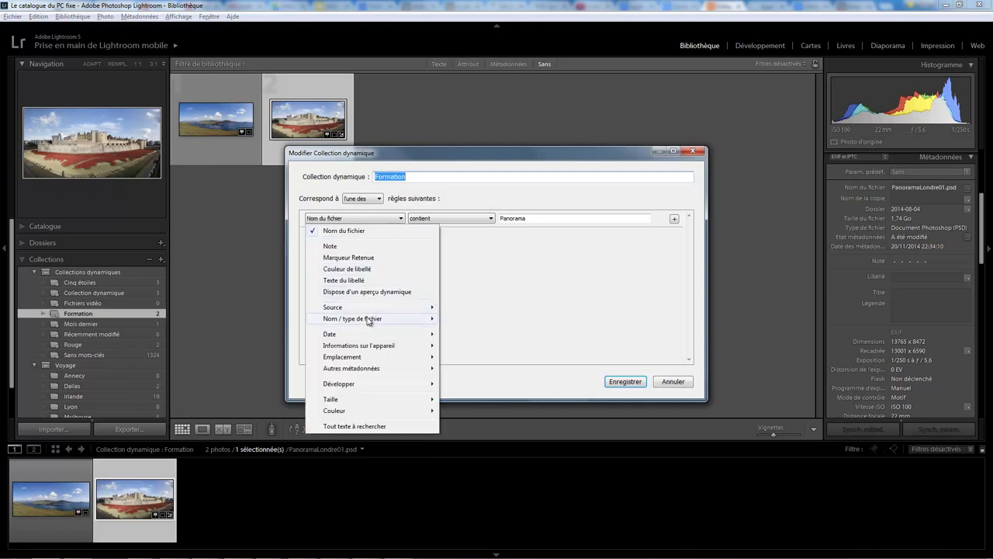
left_click(477, 332)
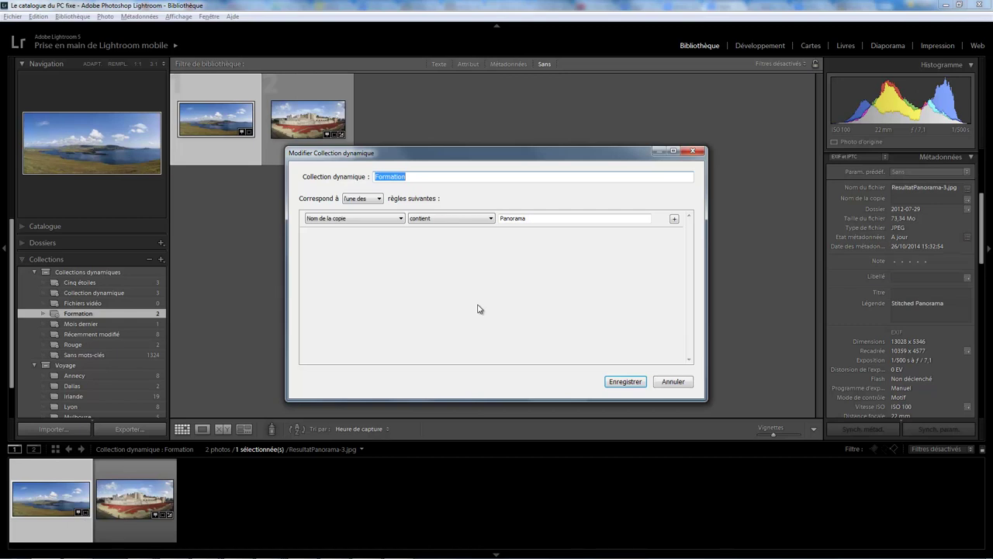
Cancel the rule edit and bring up PanoramaLondre01.psd's context menu
left_click(675, 381)
left_click(153, 463)
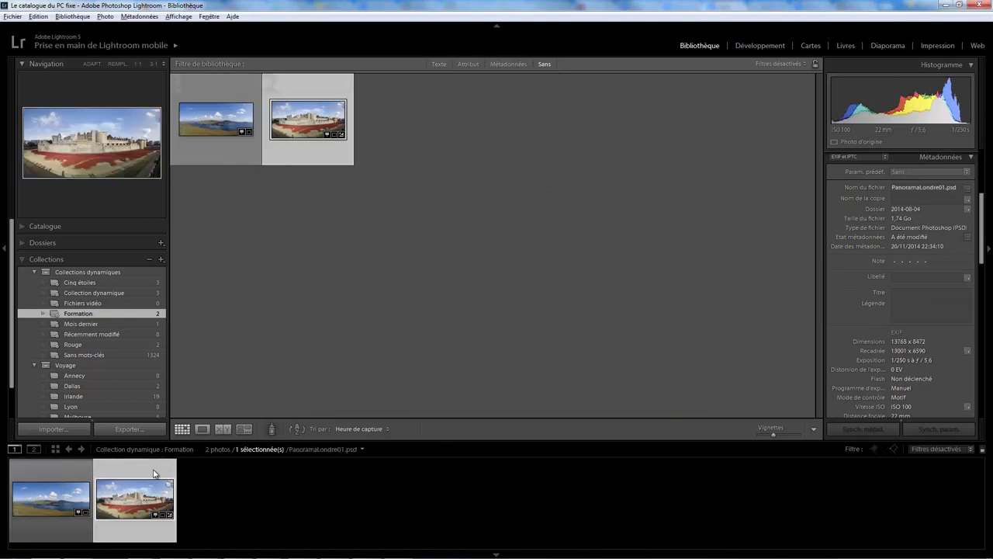
right_click(153, 474)
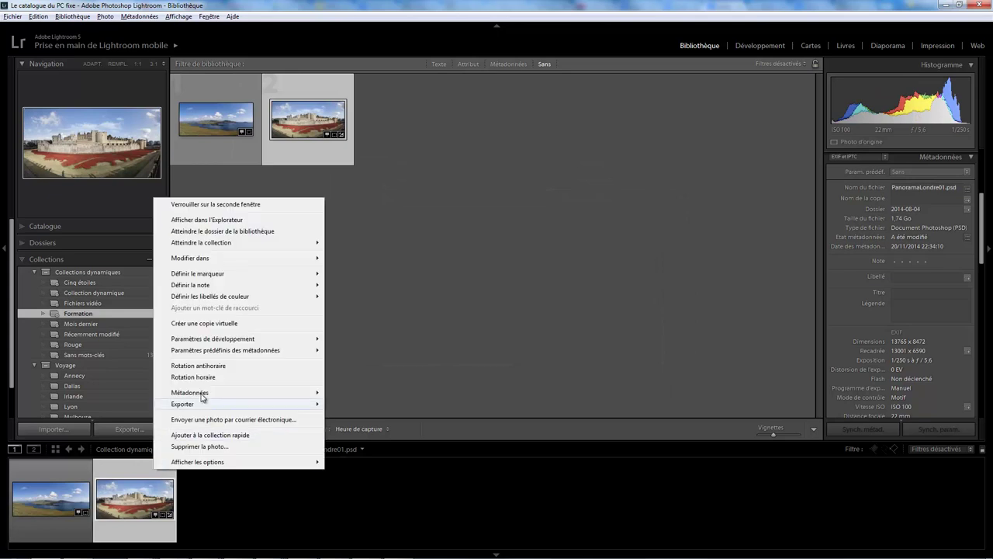
Create a virtual copy of PanoramaLondre01.psd and set its copy name to 'Test'
left_click(263, 329)
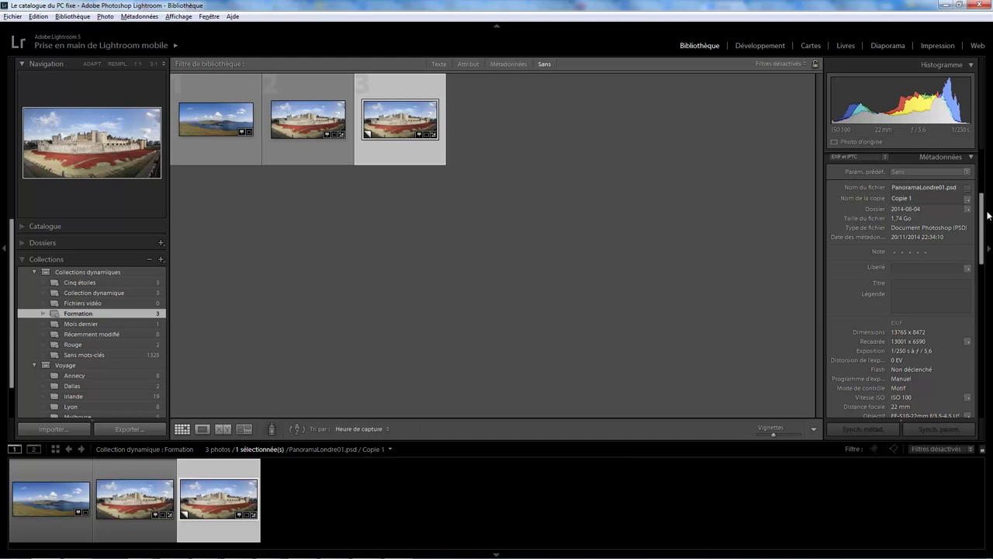
left_click(908, 198)
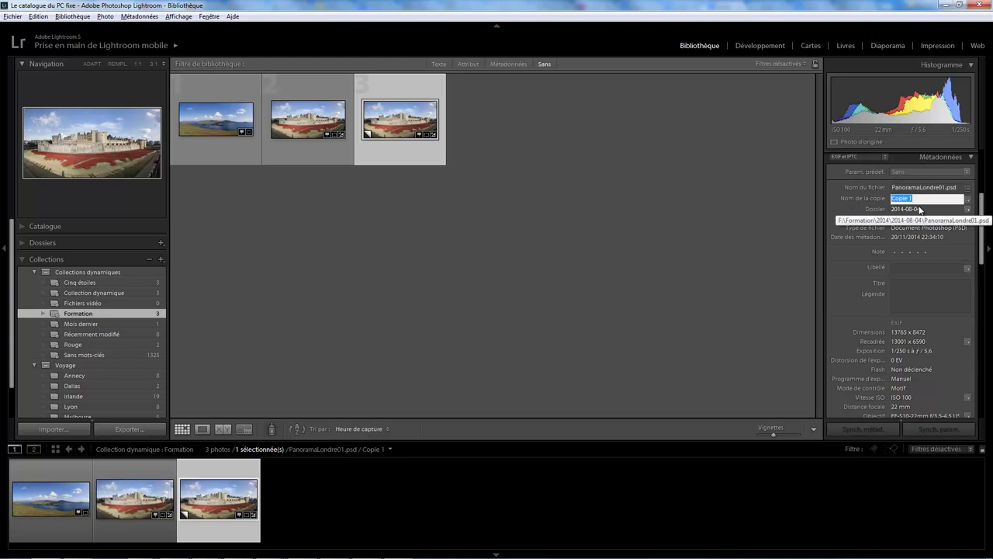
type("Test")
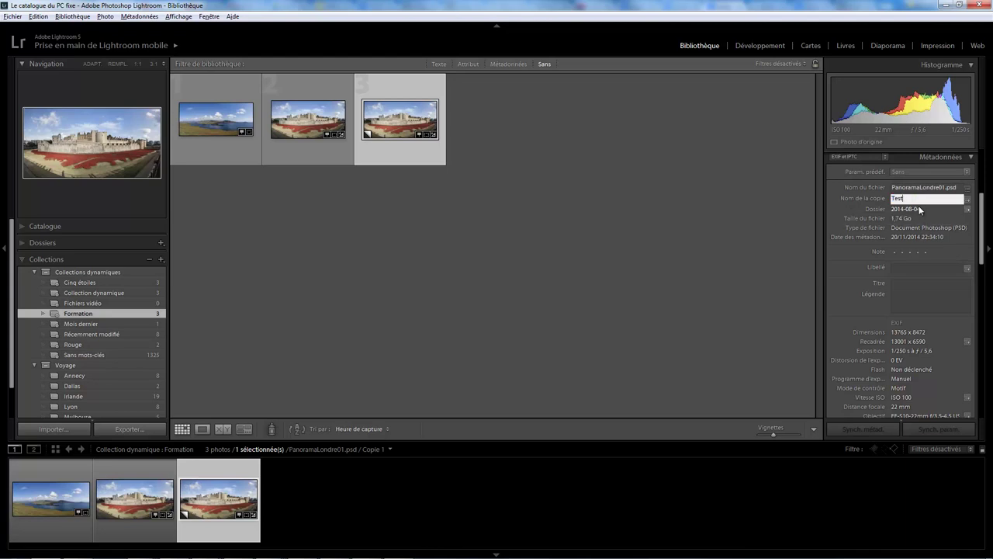
key("Return")
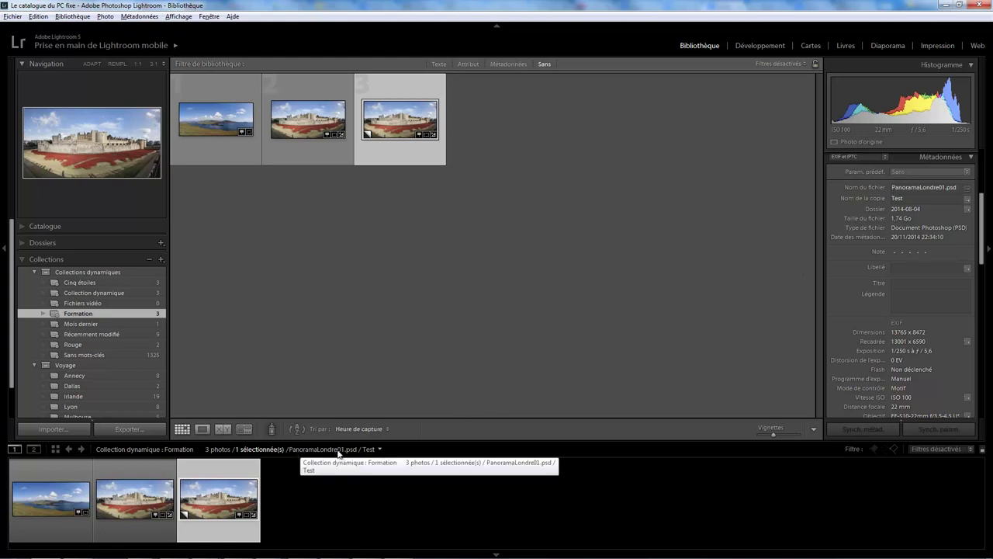
Set Formation's rule to 'Nom de la copie contient Test' and save it
right_click(140, 313)
left_click(213, 357)
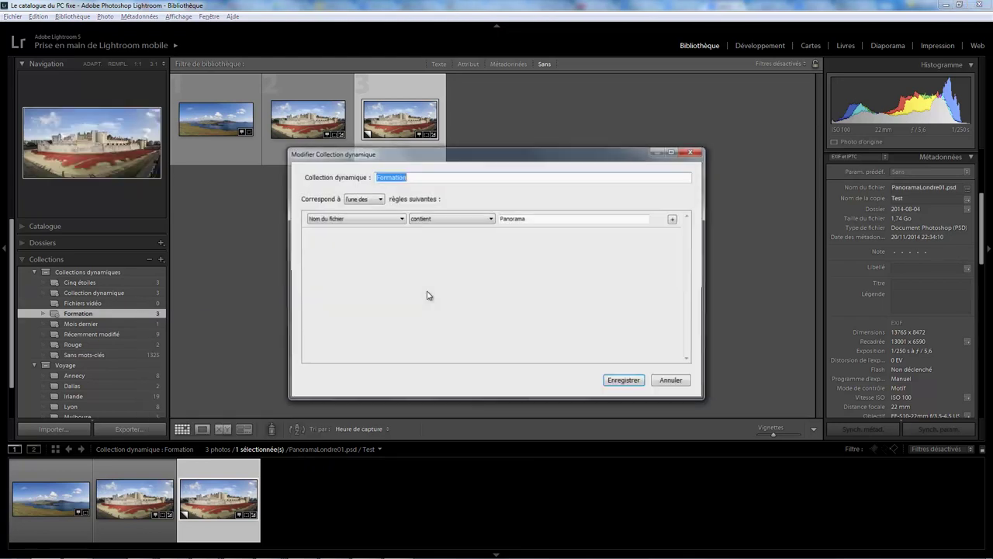
left_click(401, 219)
mouse_move(352, 319)
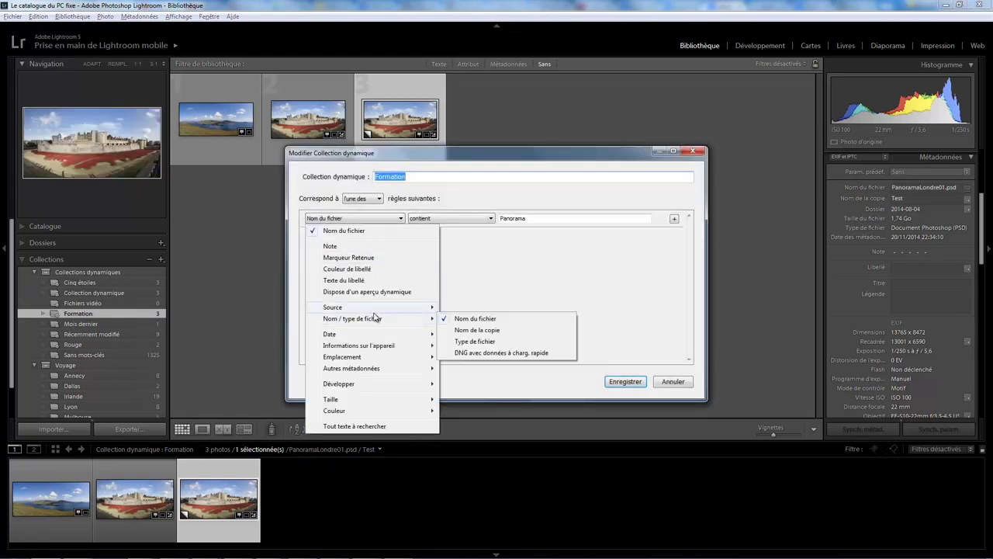
left_click(473, 330)
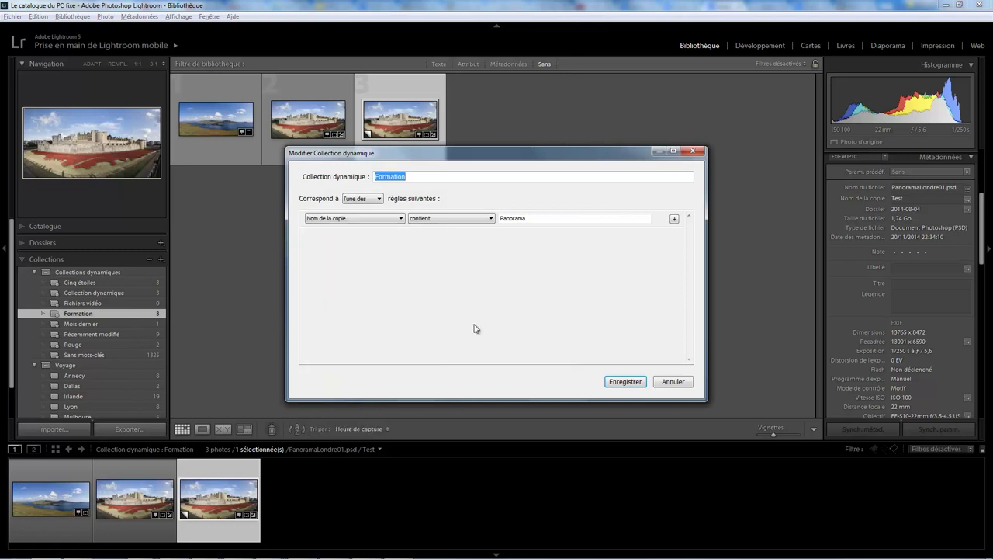
double_click(541, 218)
type("T")
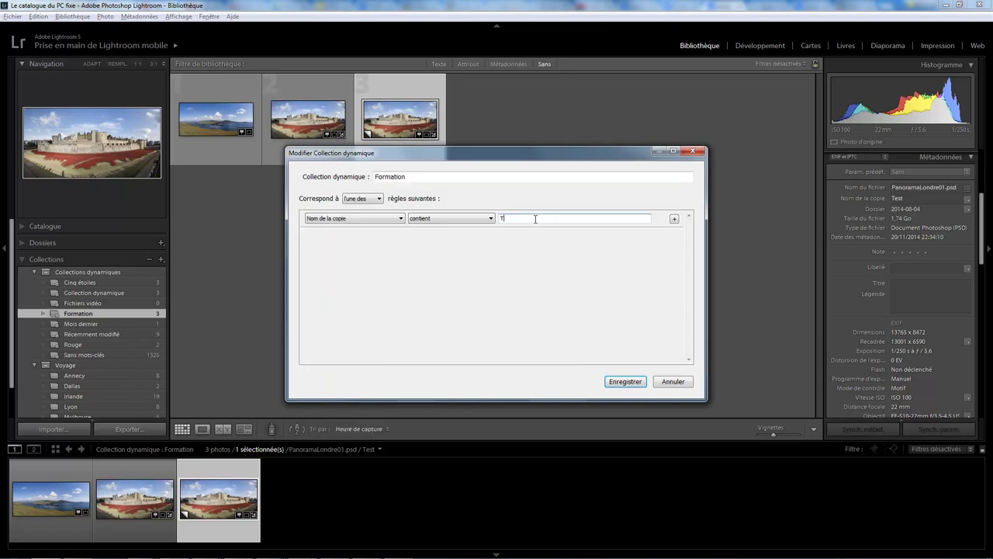
type("est")
left_click(621, 381)
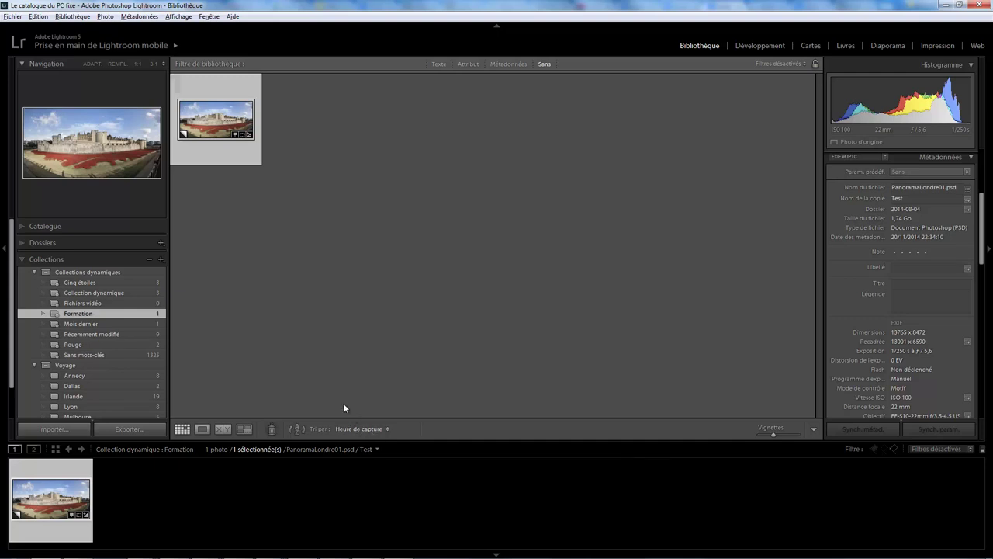
Set Formation's rule to 'Type de fichier n'est pas Raw' and save it
right_click(148, 314)
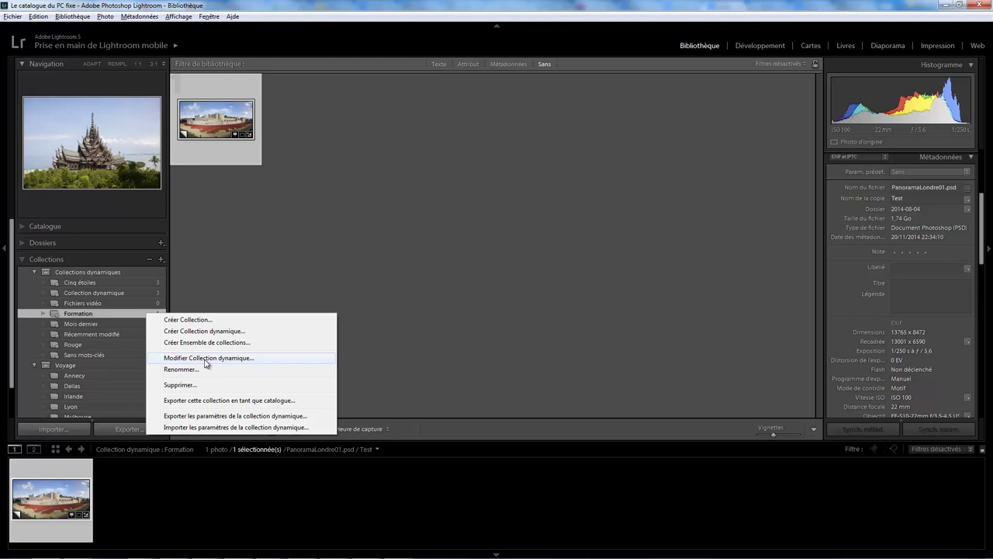
left_click(206, 359)
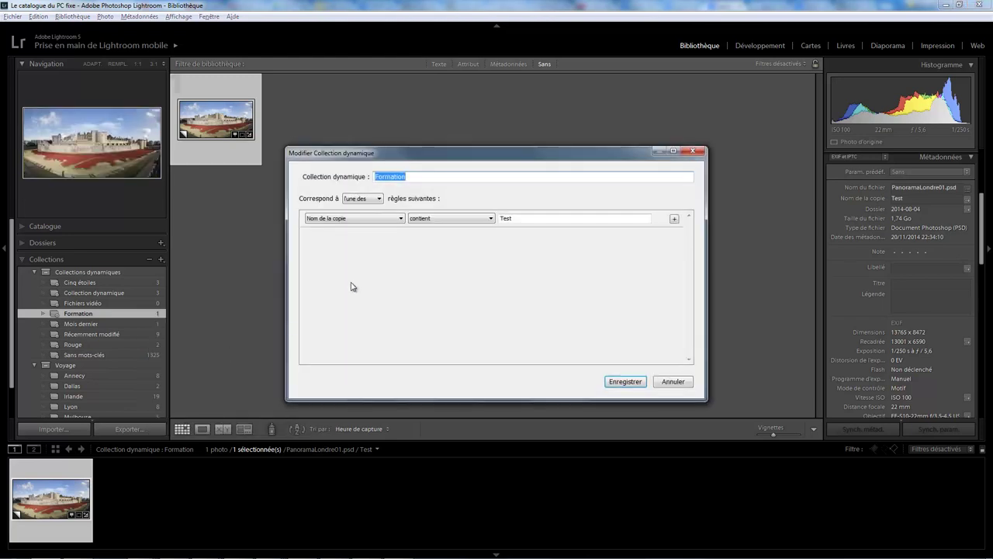
left_click(402, 218)
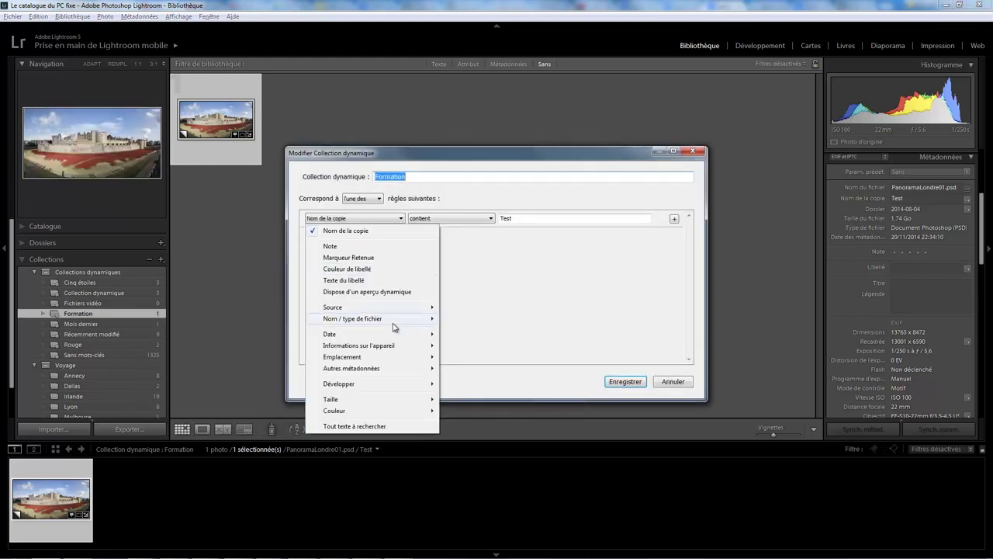
mouse_move(353, 318)
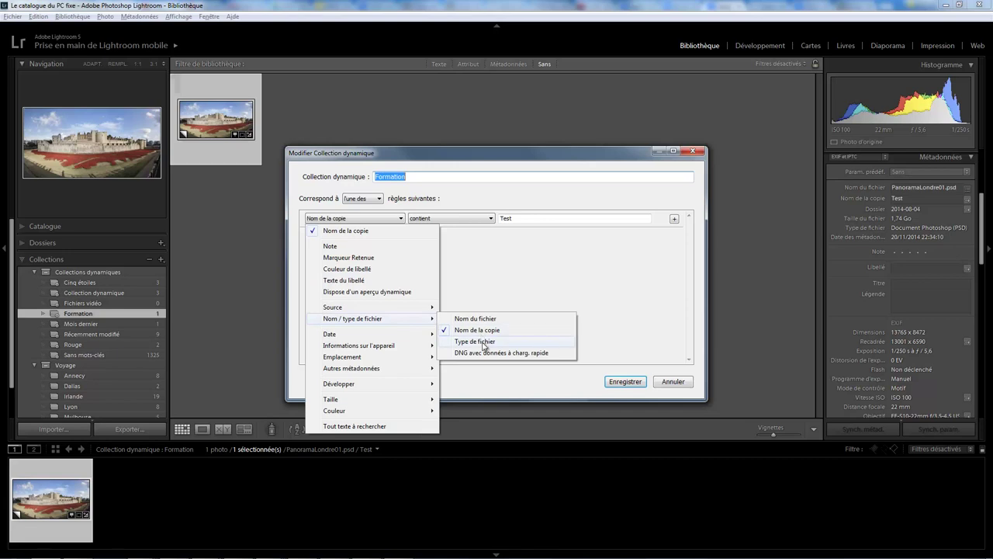
left_click(483, 342)
left_click(491, 220)
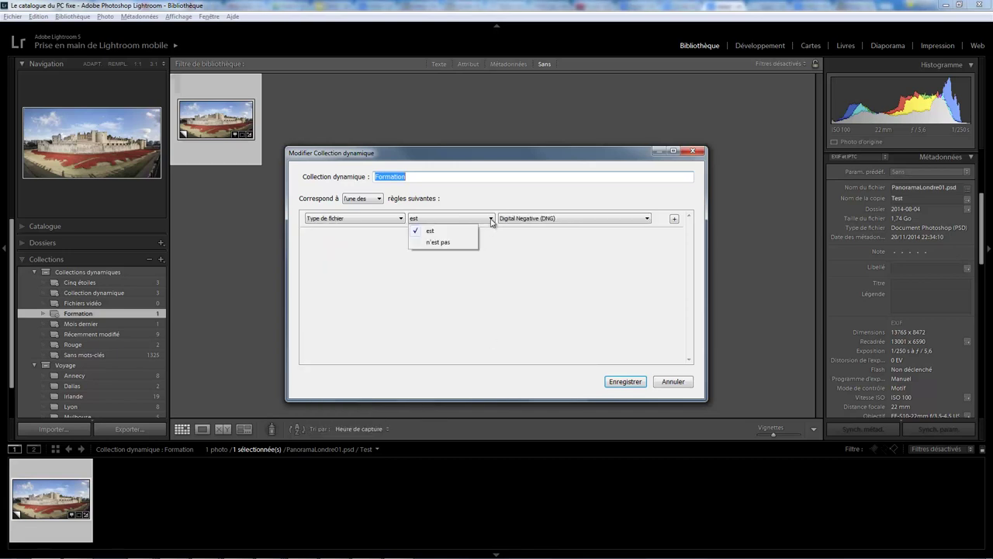
left_click(583, 222)
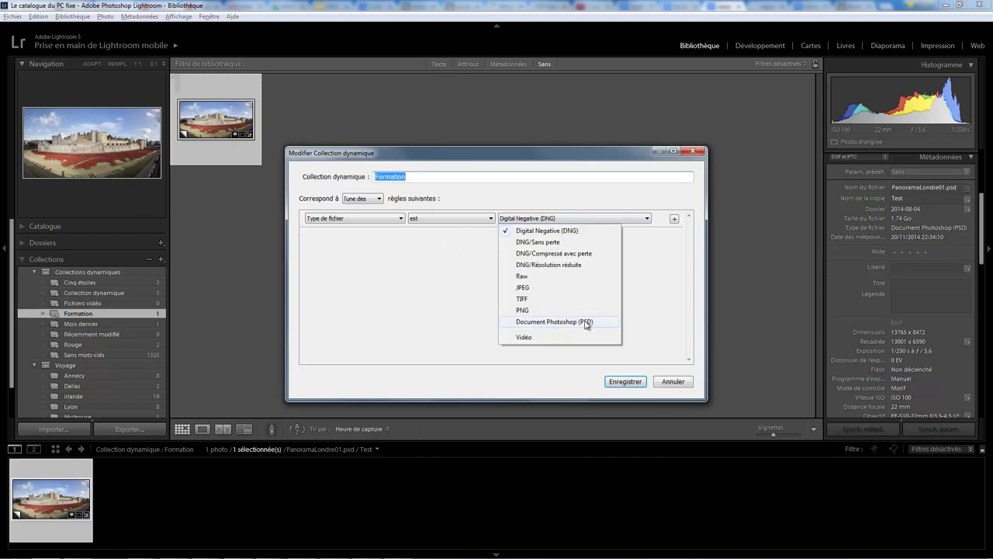
left_click(527, 279)
left_click(476, 223)
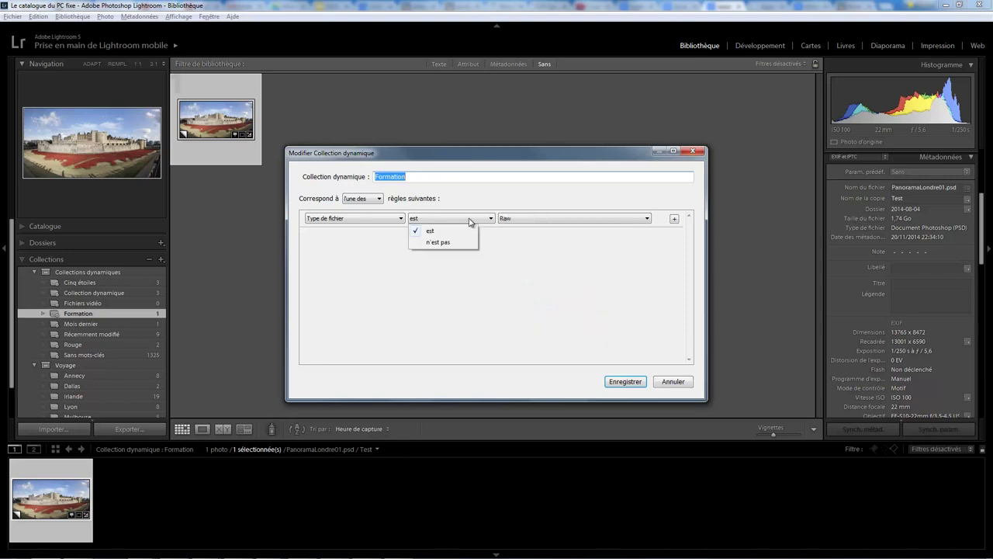
left_click(460, 241)
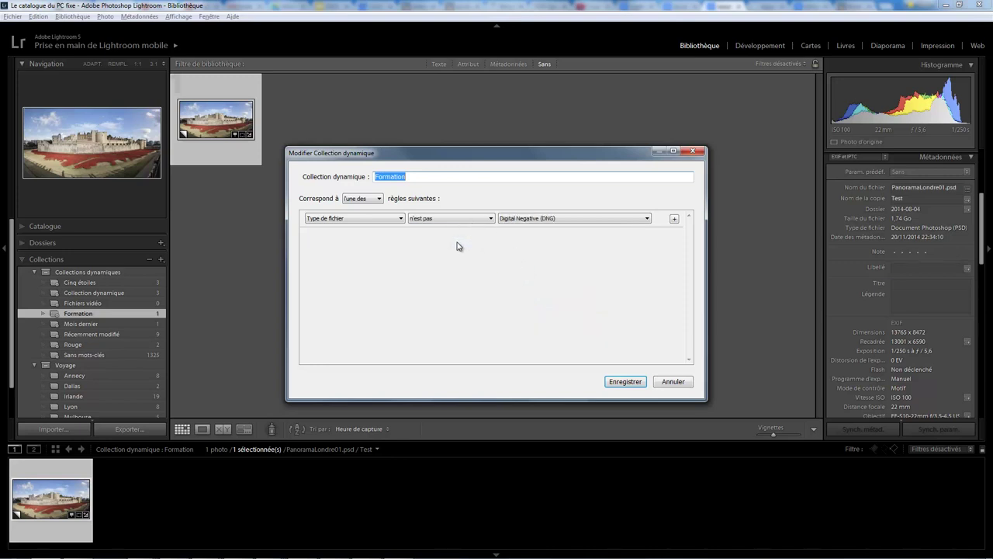
left_click(558, 219)
left_click(535, 276)
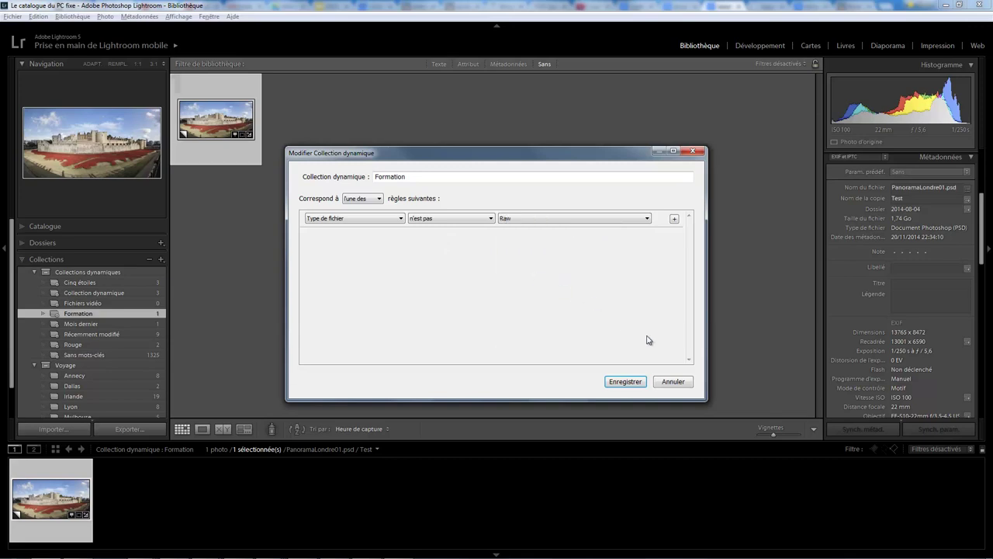
left_click(623, 382)
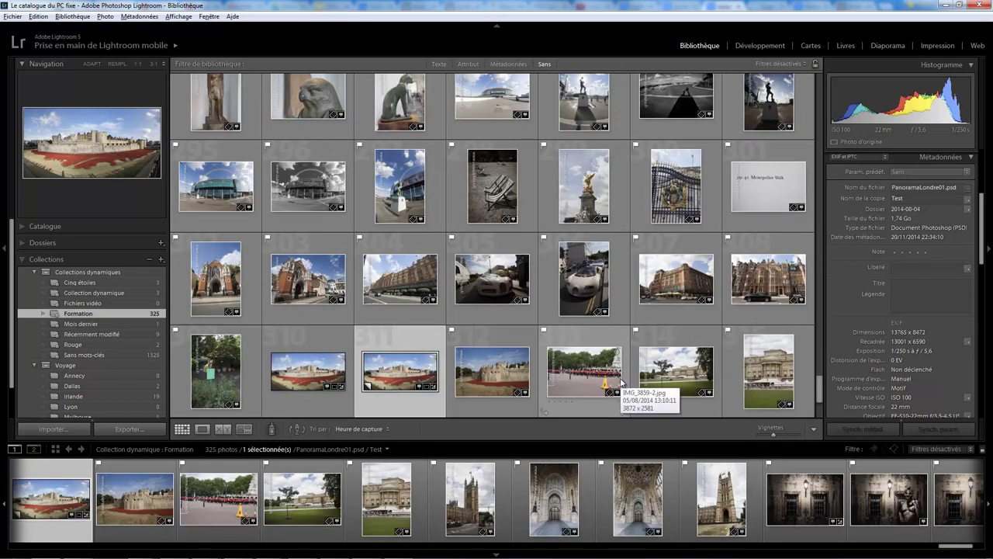
Browse the 325 resulting photos: church, white car, lake panorama and dolmen shots
left_click(247, 302)
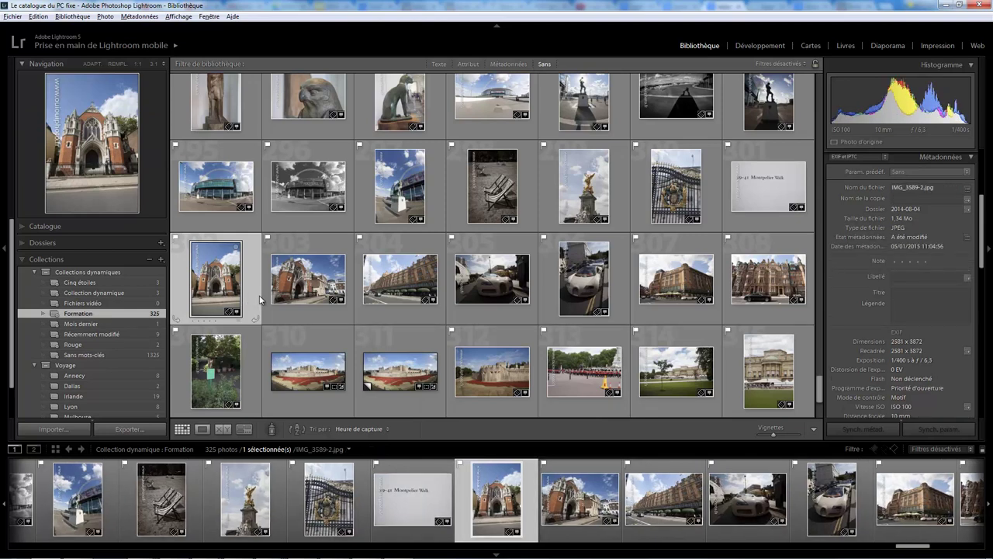
left_click(482, 318)
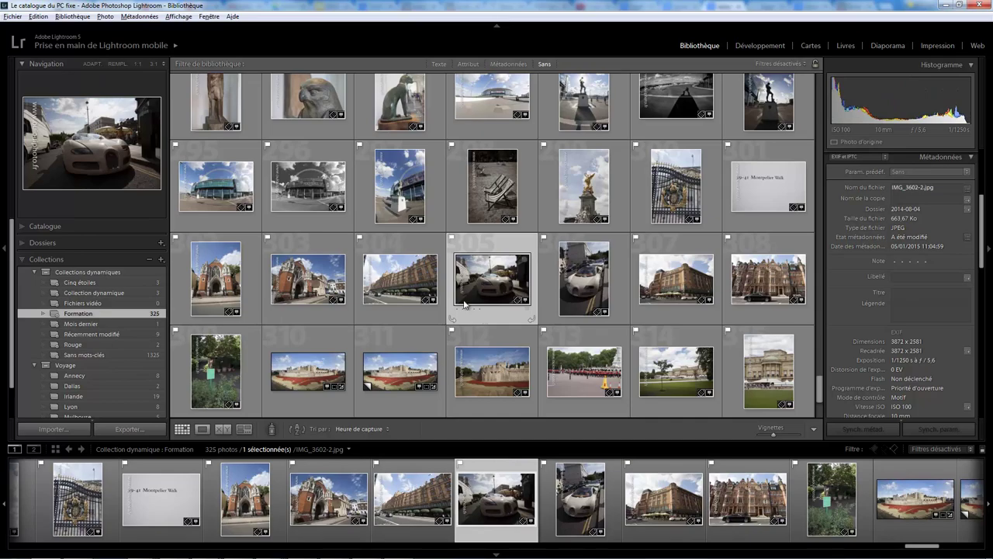
scroll(353, 214, "up", 5)
scroll(356, 217, "up", 5)
scroll(351, 214, "up", 5)
scroll(359, 231, "up", 5)
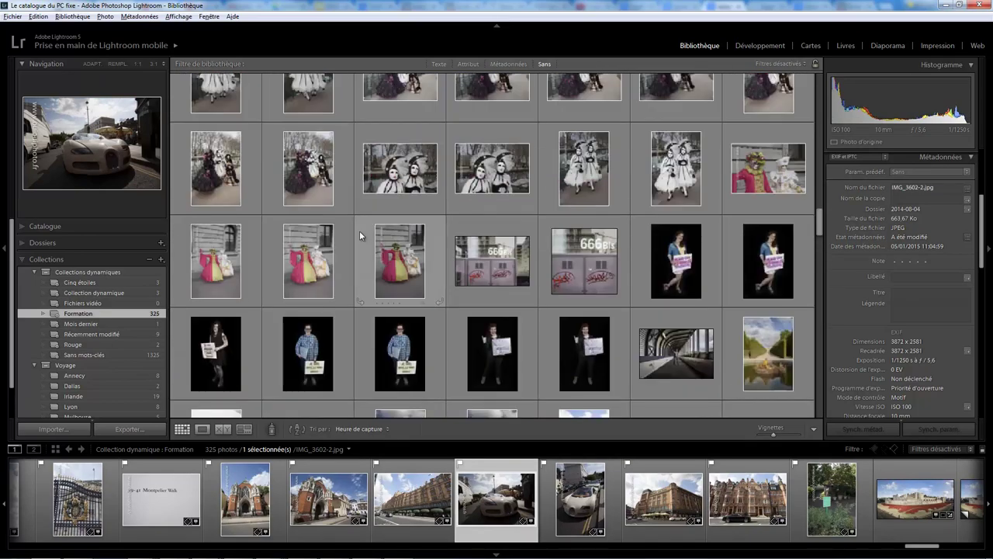
scroll(360, 230, "up", 5)
left_click(349, 322)
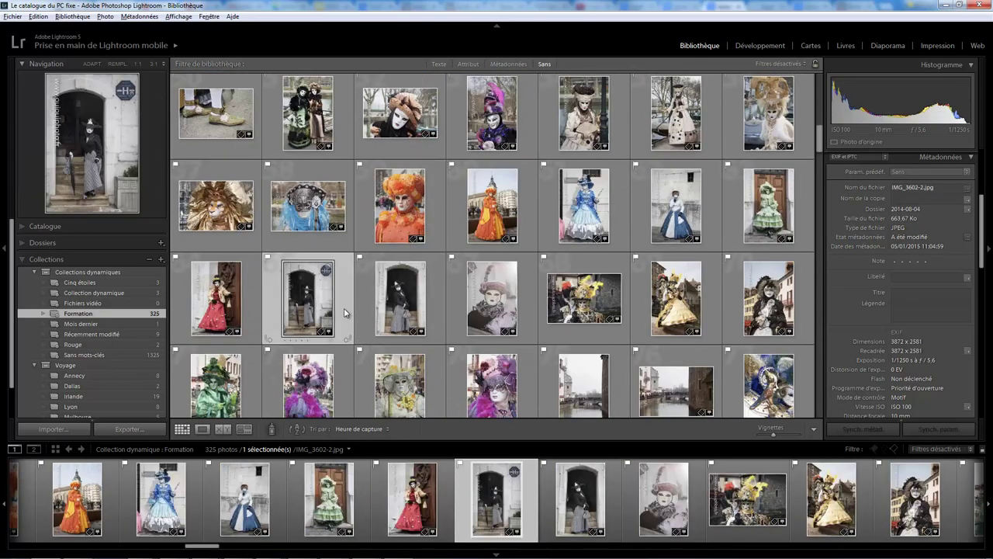
scroll(347, 312, "up", 5)
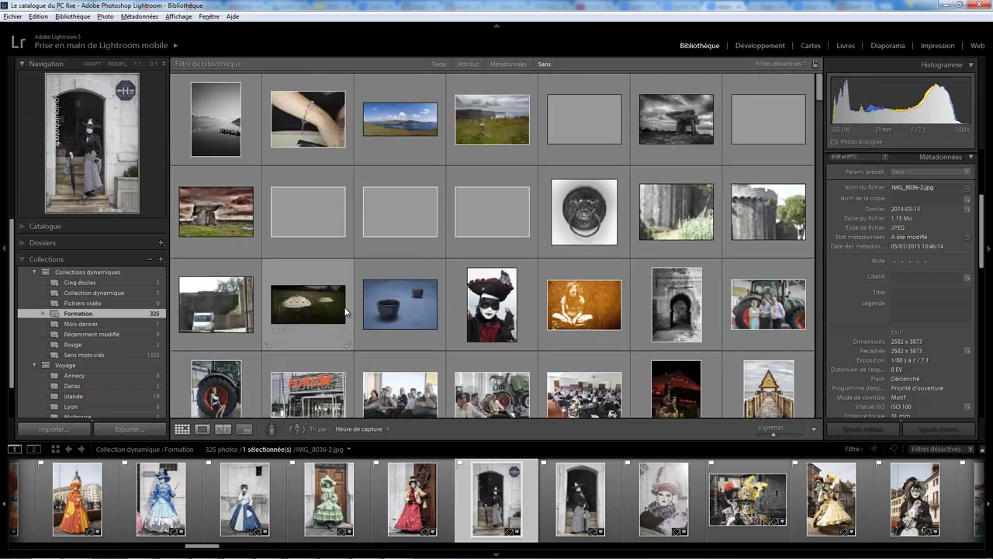
left_click(409, 157)
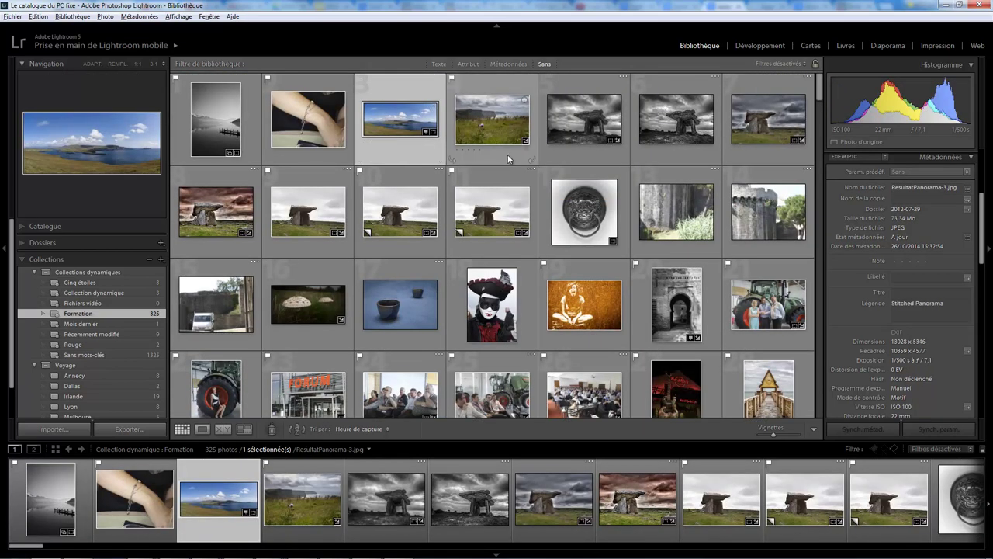
left_click(584, 159)
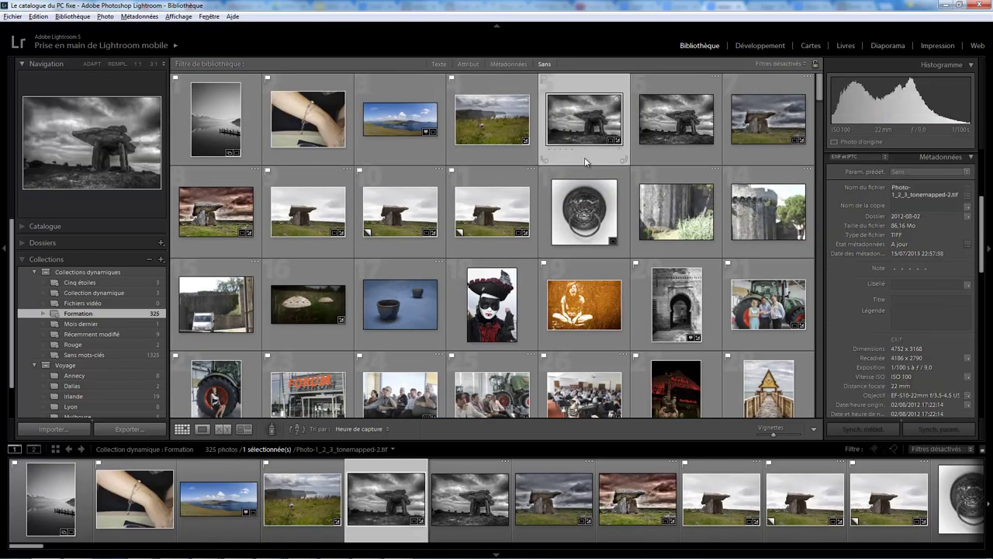
left_click(766, 159)
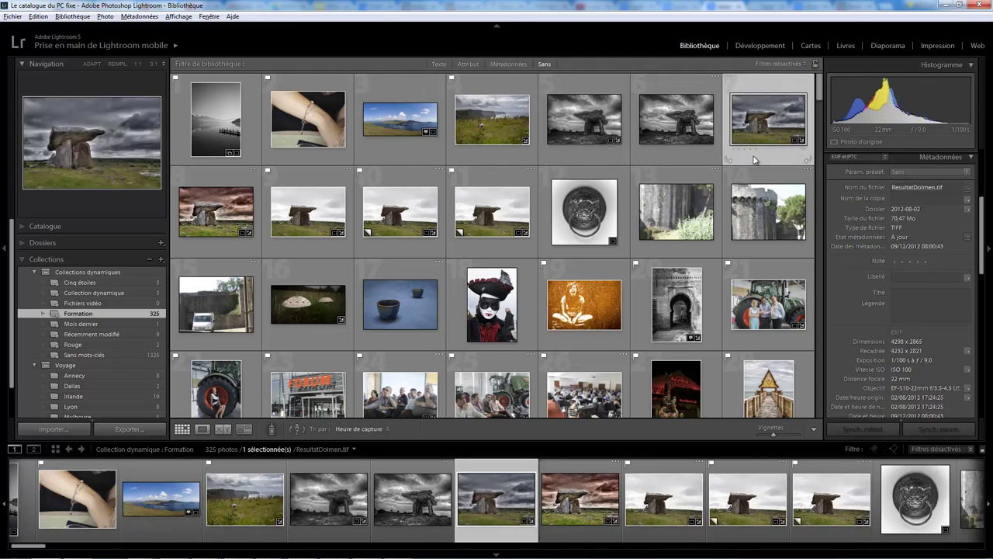
right_click(135, 312)
left_click(206, 358)
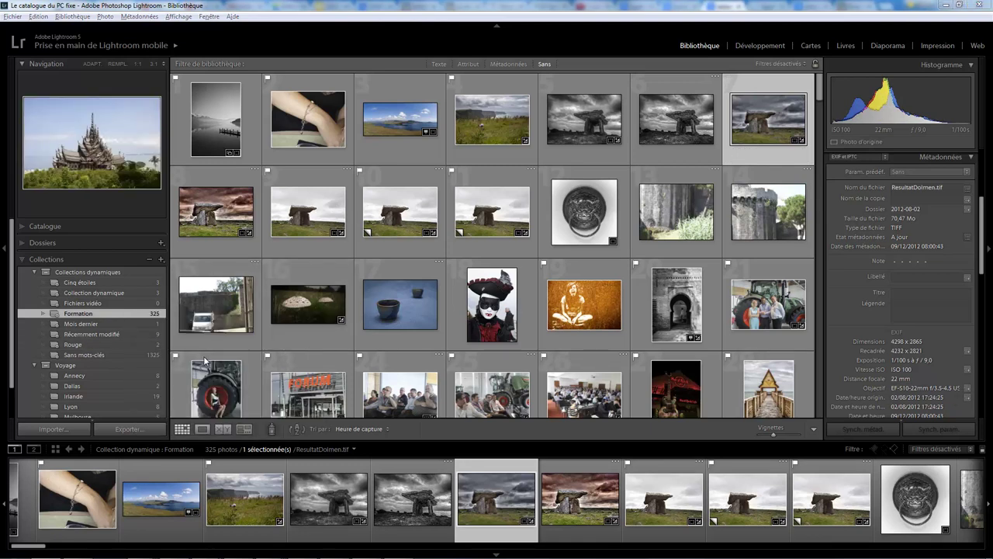
left_click(590, 224)
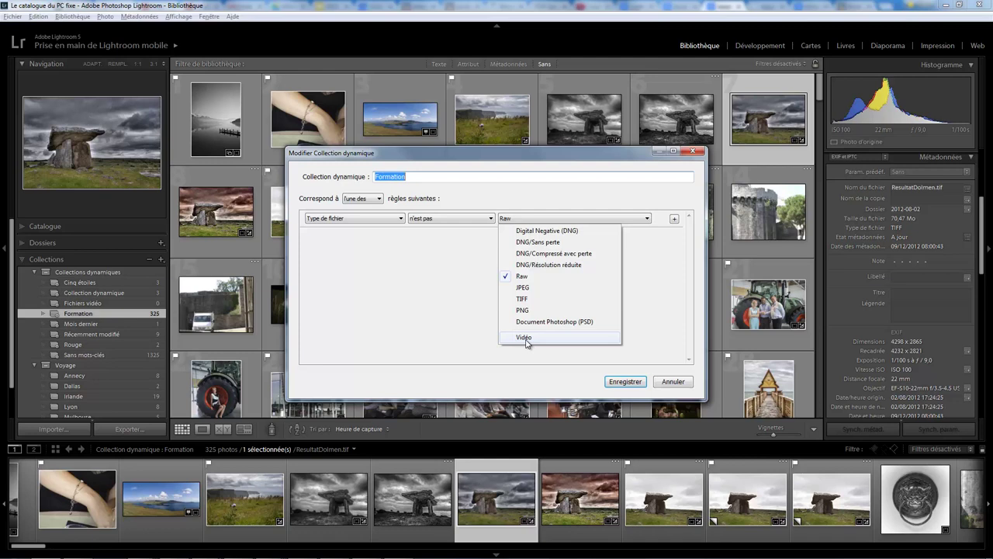
left_click(402, 221)
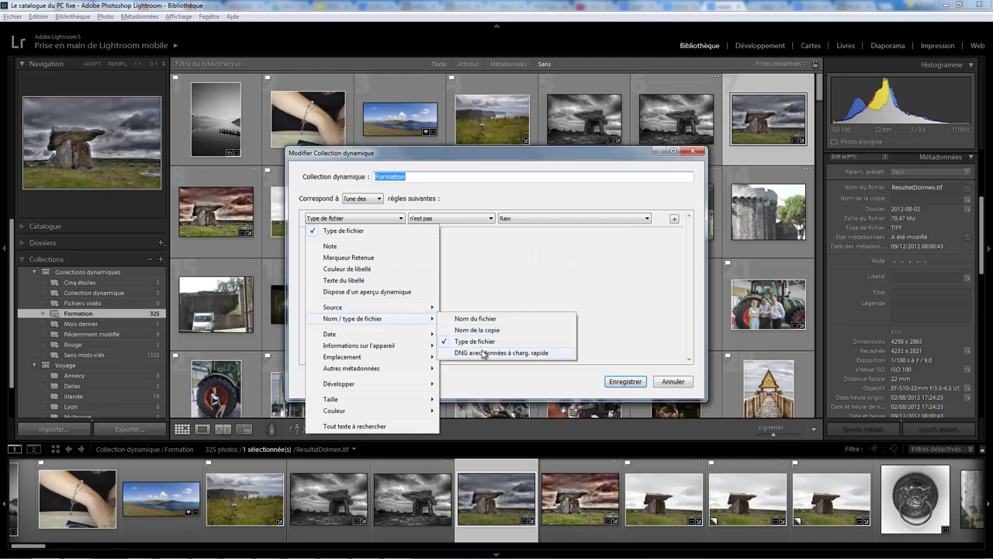
mouse_move(353, 318)
left_click(479, 353)
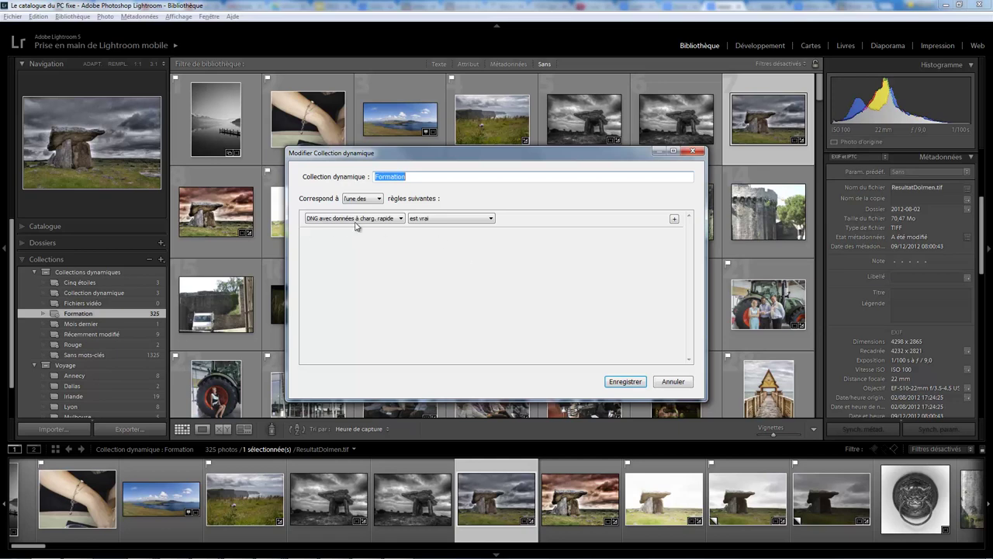
left_click(673, 383)
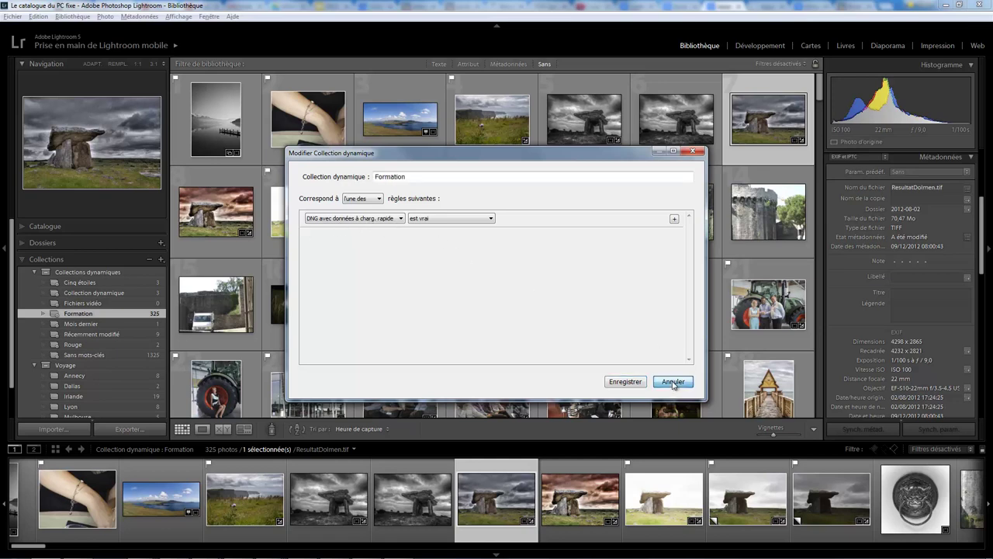
left_click(38, 16)
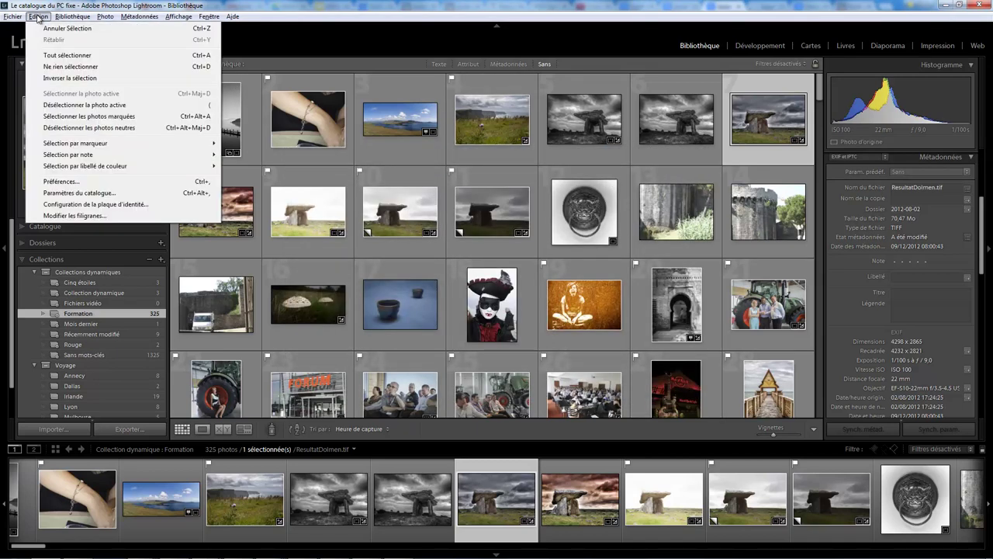
left_click(66, 181)
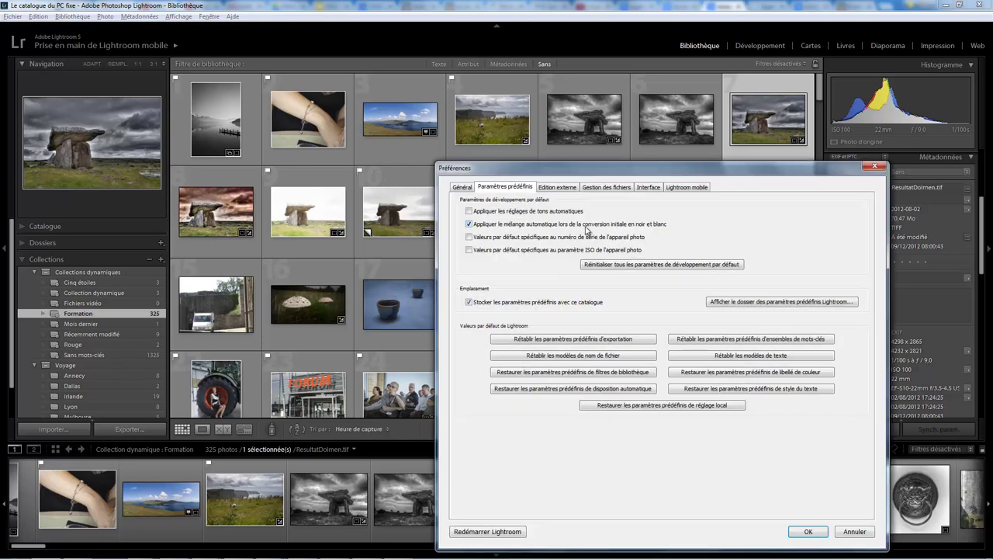
left_click(612, 187)
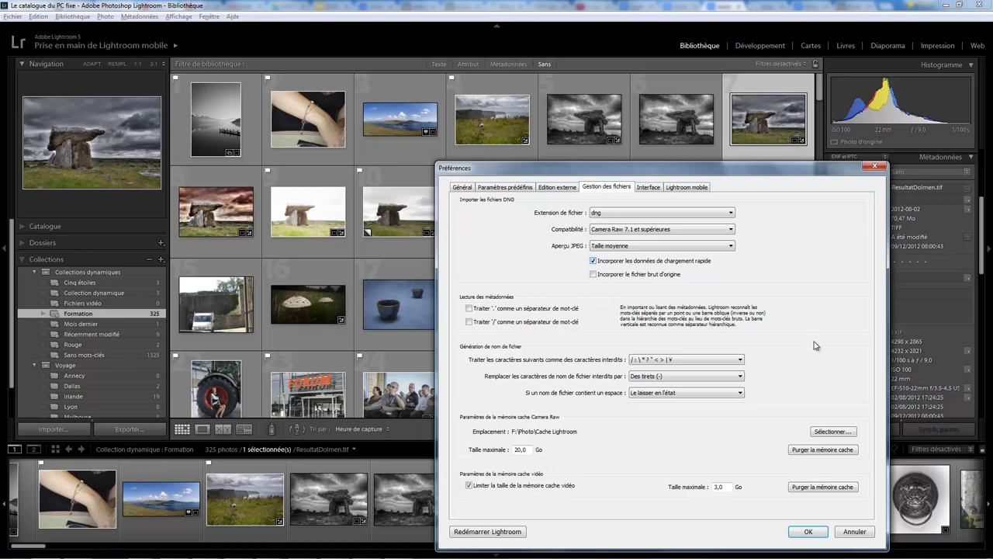
left_click(855, 532)
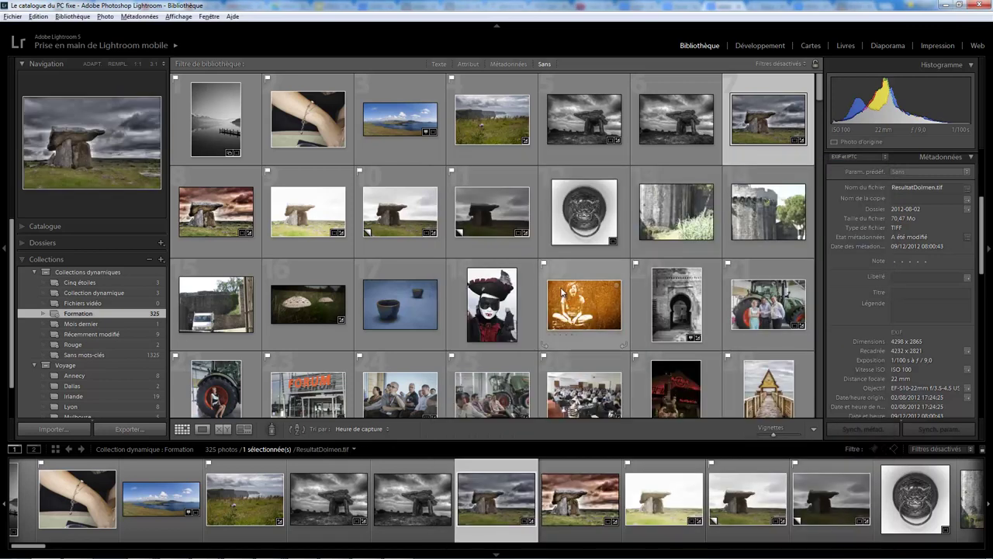
left_click(545, 241)
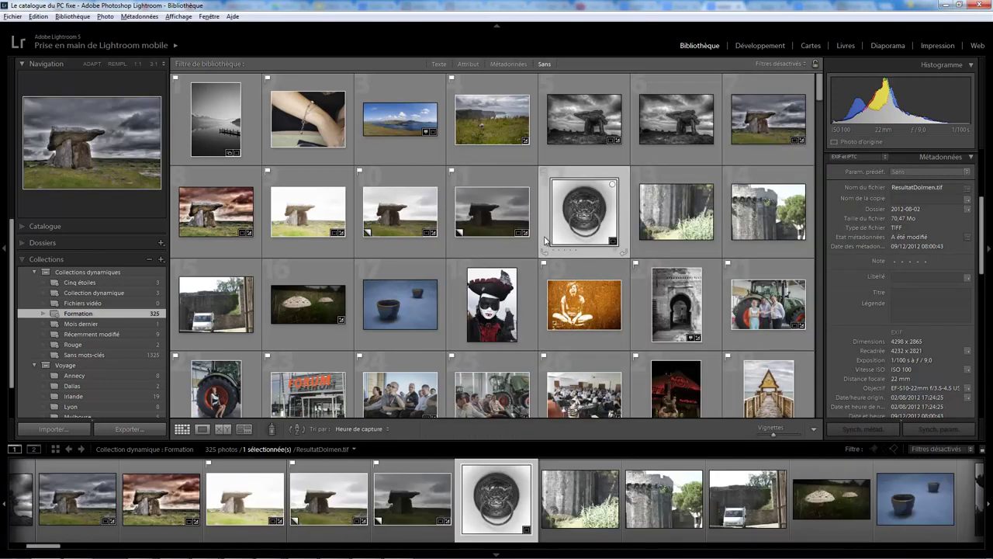
right_click(545, 226)
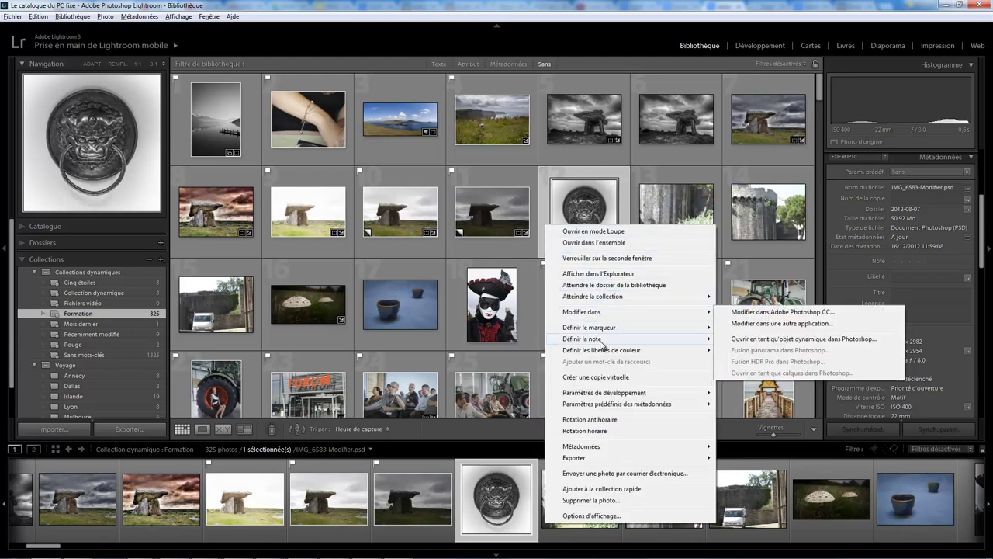
mouse_move(575, 457)
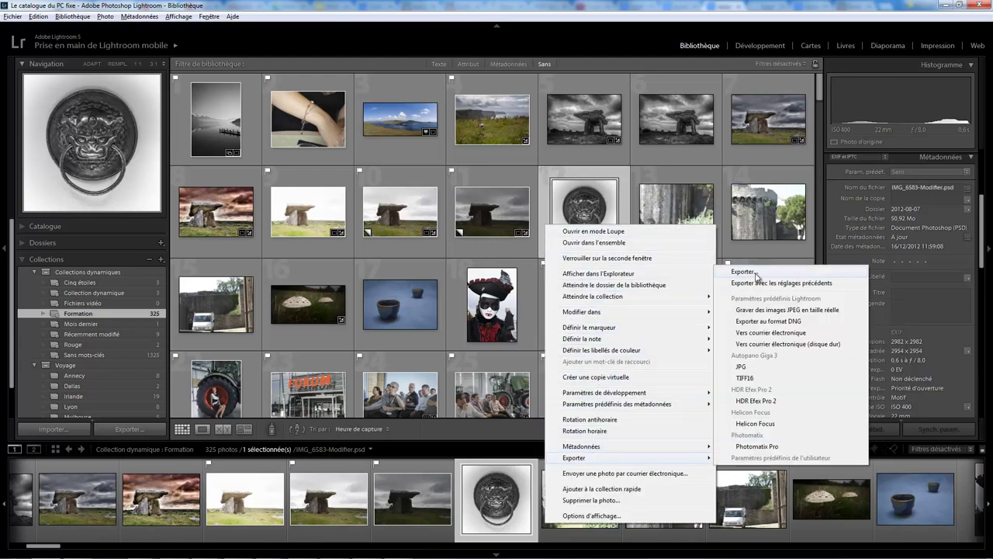
left_click(756, 276)
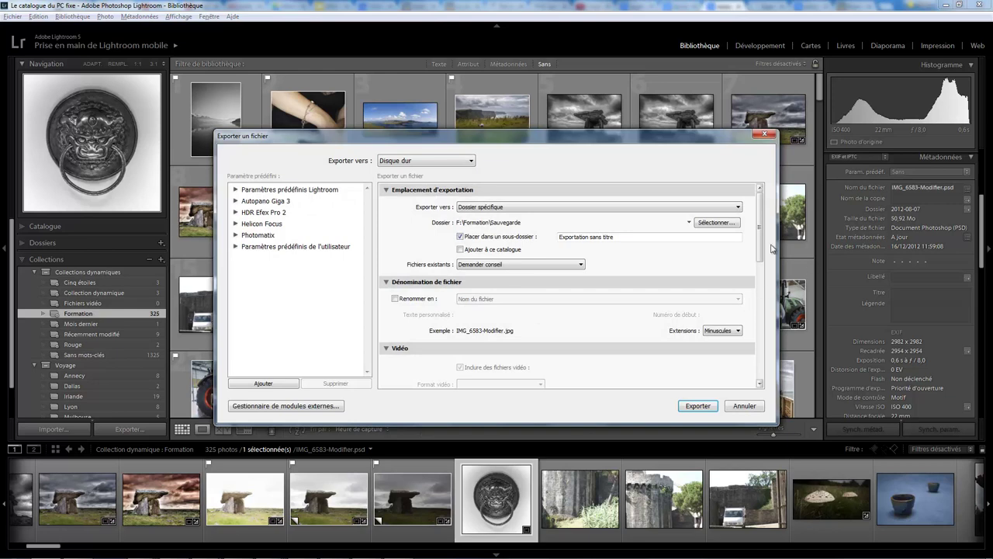
scroll(760, 247, "down", 2)
scroll(760, 248, "down", 1)
scroll(759, 248, "up", 3)
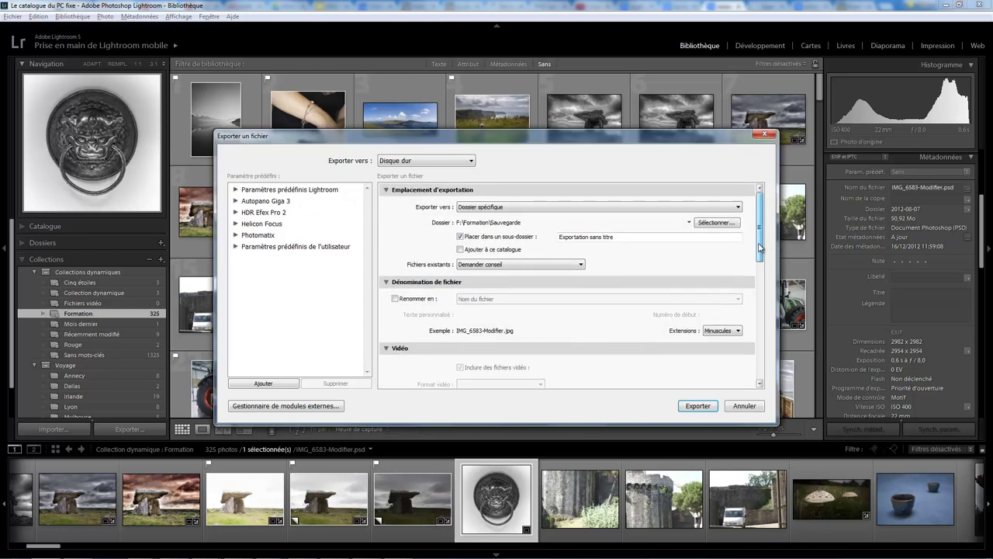
left_click_drag(760, 247, 762, 318)
left_click(559, 262)
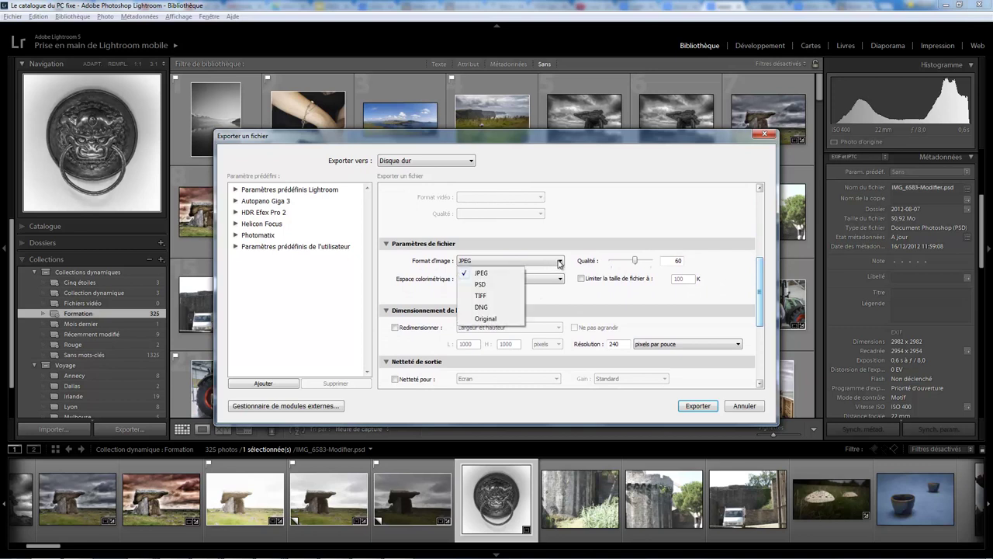
left_click(497, 306)
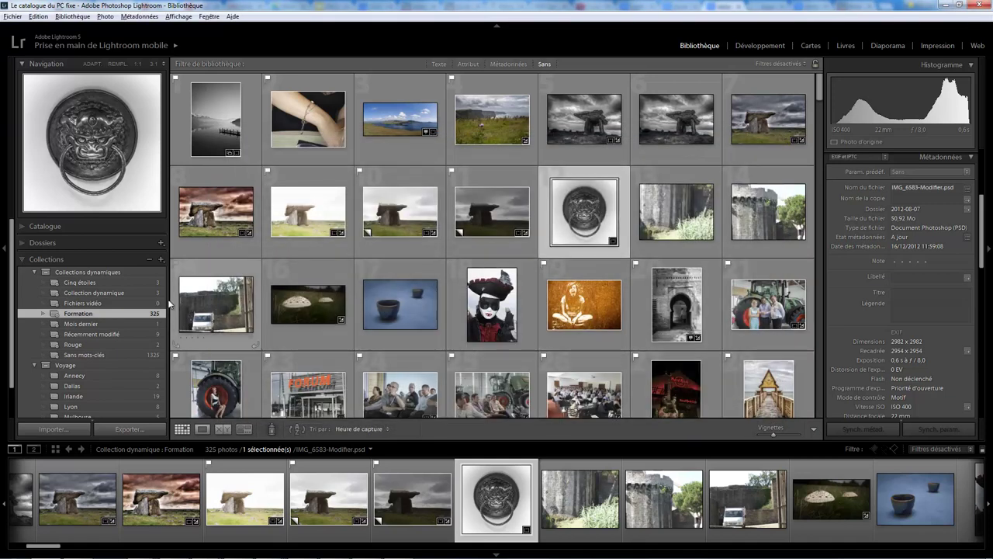
Set Formation's rule to 'DNG avec données à charg. rapide est vrai', giving 59 DNG photos
right_click(144, 314)
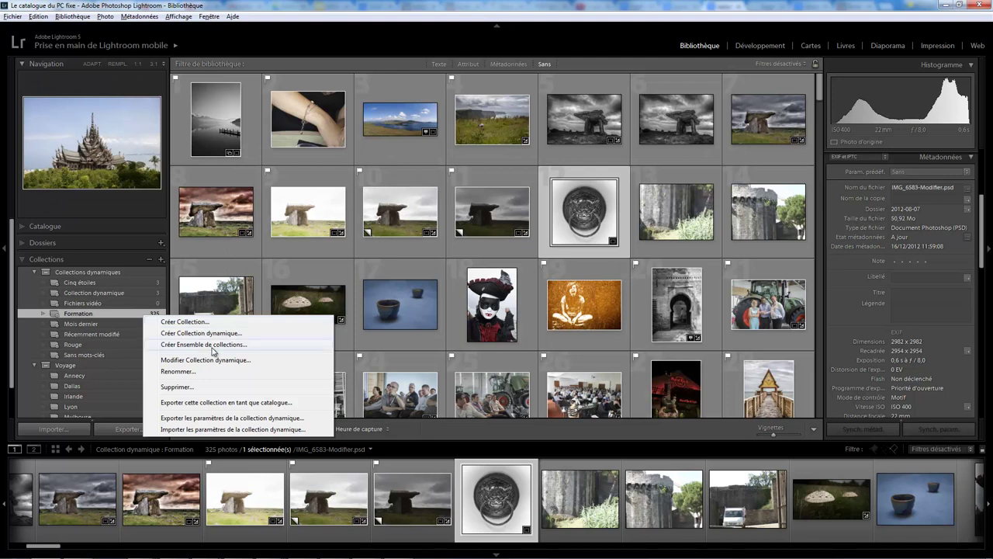
left_click(215, 362)
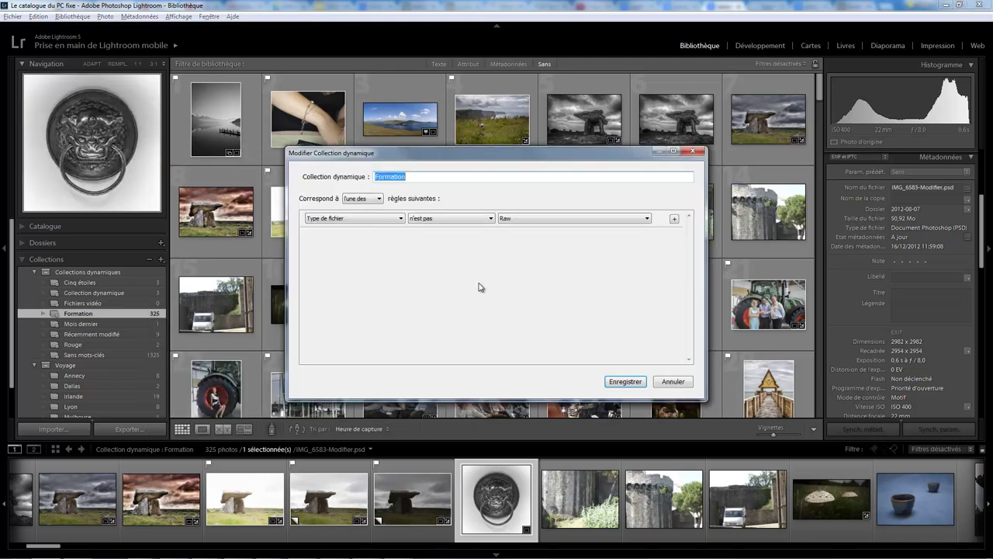
left_click(401, 219)
mouse_move(353, 318)
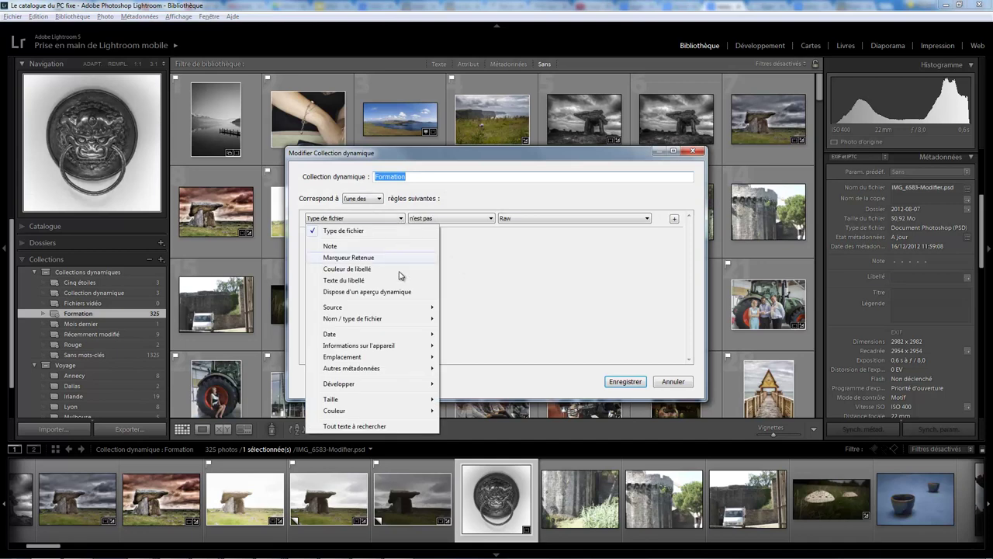
left_click(486, 353)
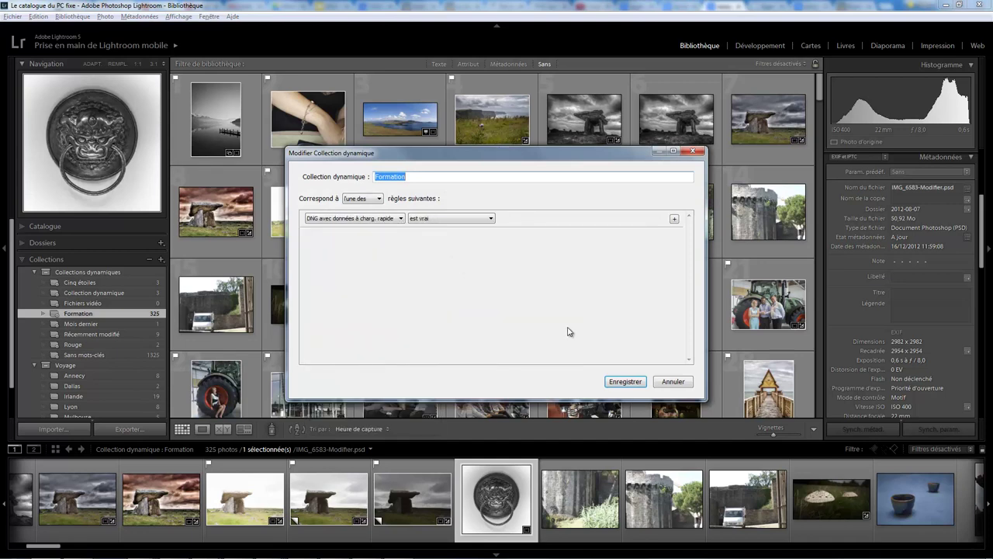
left_click(626, 381)
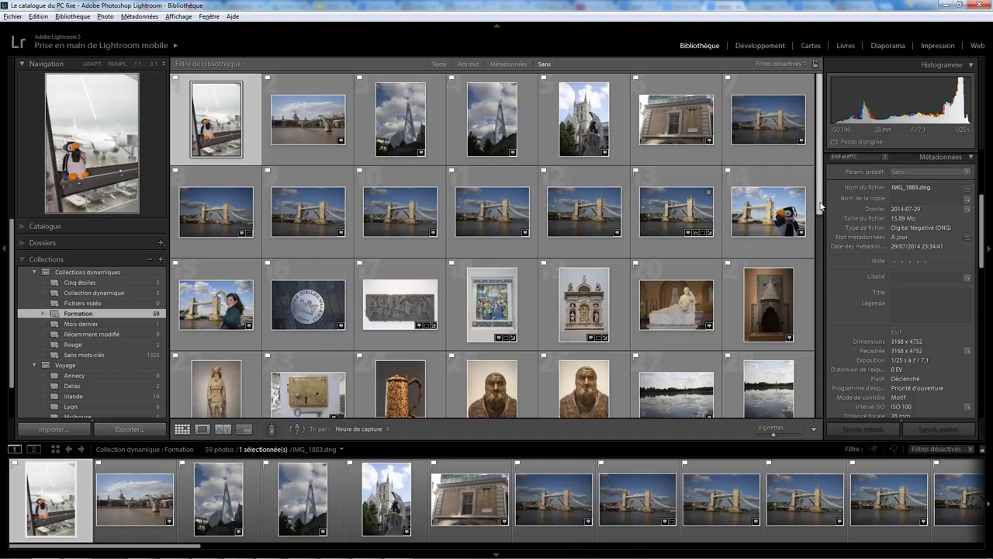
mouse_move(823, 204)
left_mouse_down()
mouse_move(823, 295)
mouse_move(821, 173)
left_mouse_up()
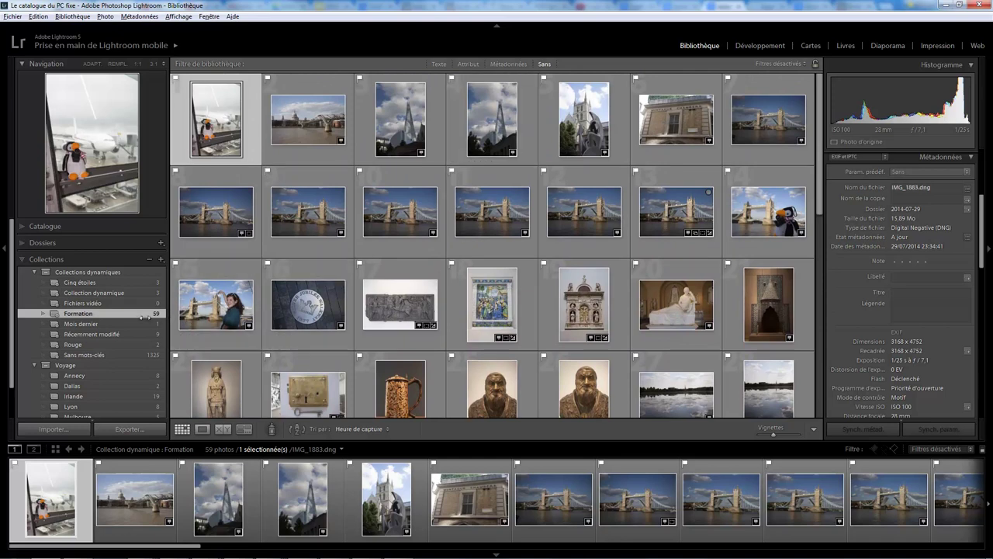
Change Formation's rule to 'Date de capture est dans les derniers 3 mois' and save
right_click(127, 317)
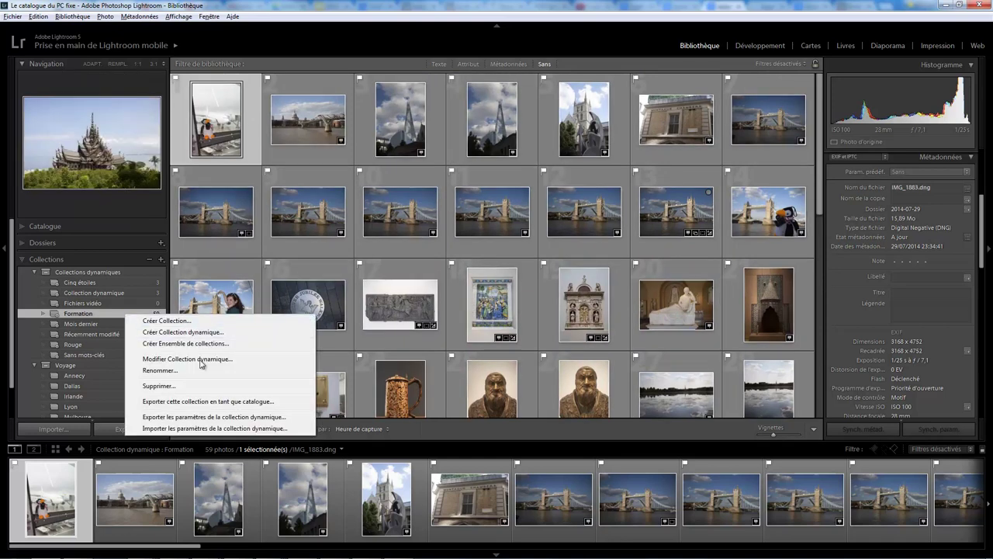
left_click(200, 360)
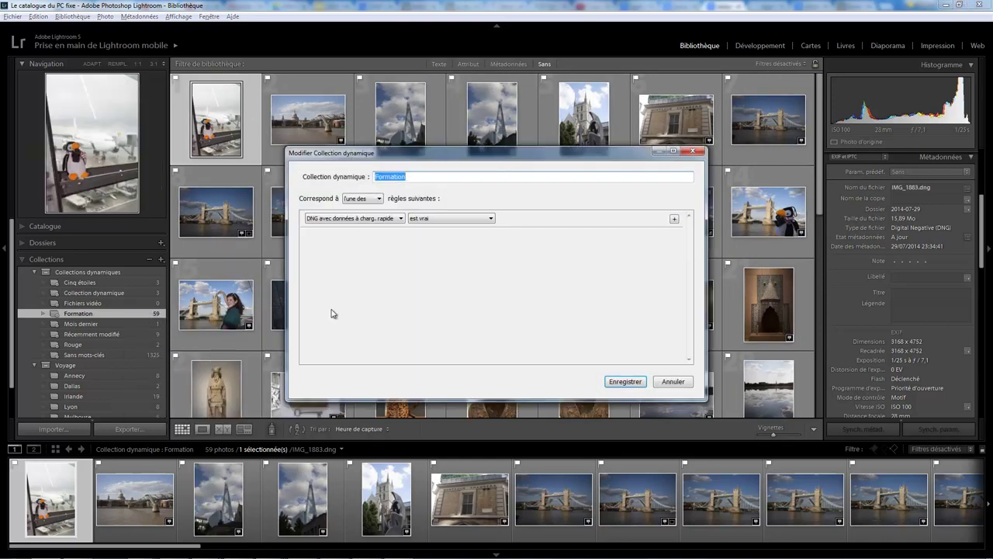
left_click(400, 219)
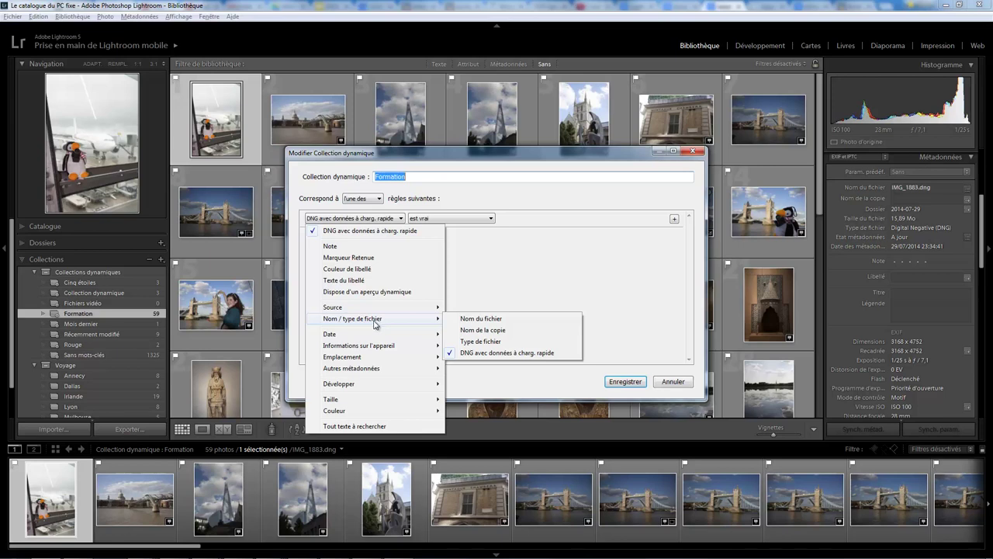
mouse_move(372, 334)
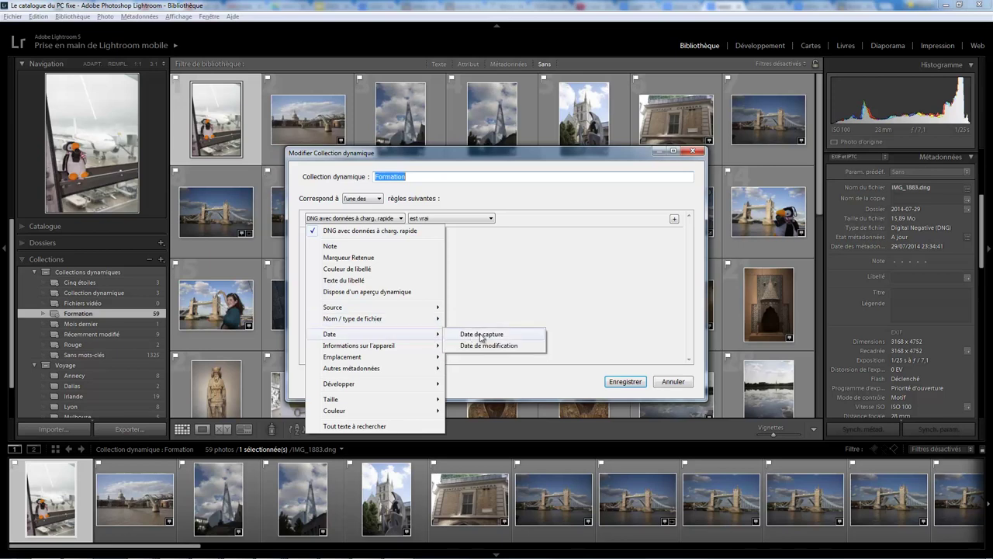
left_click(481, 334)
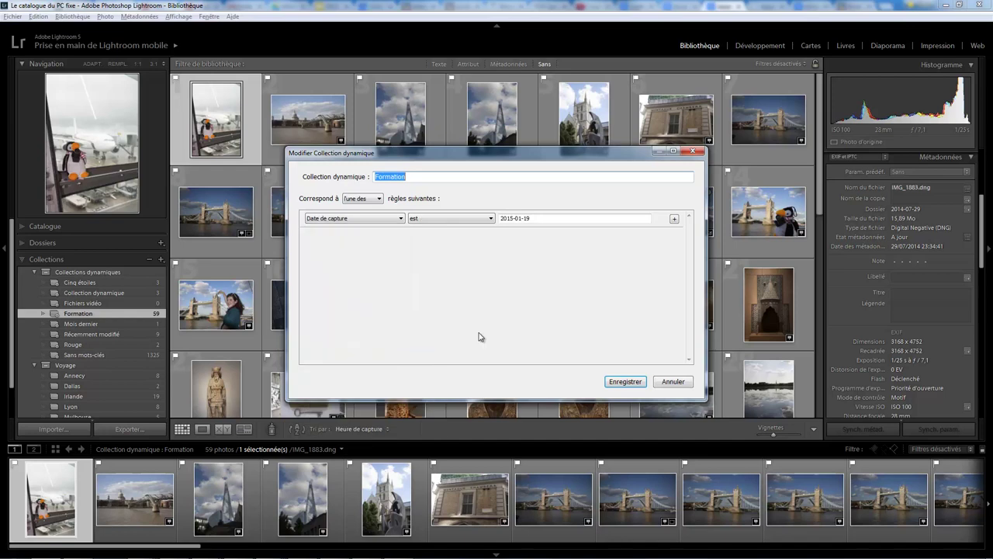
left_click(471, 221)
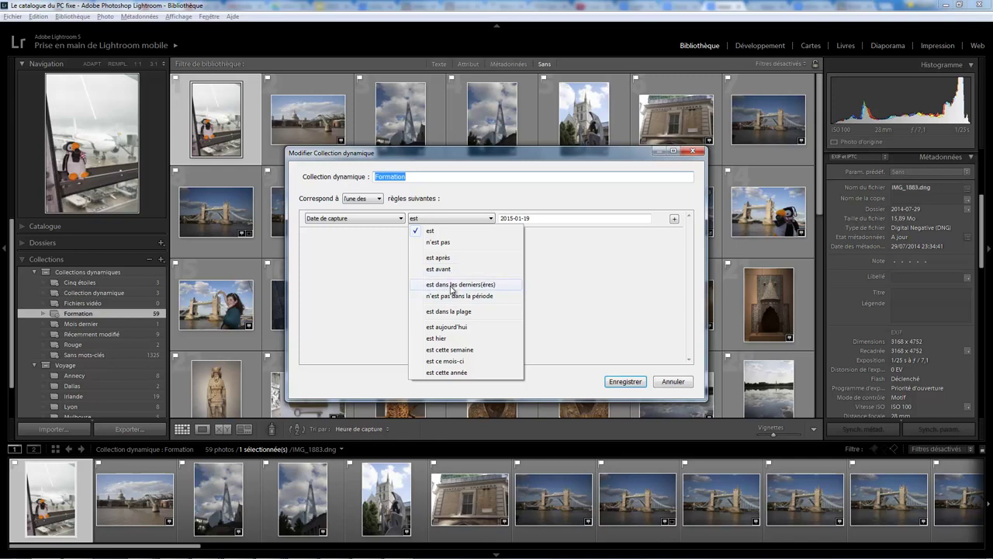
left_click(452, 285)
left_click(530, 219)
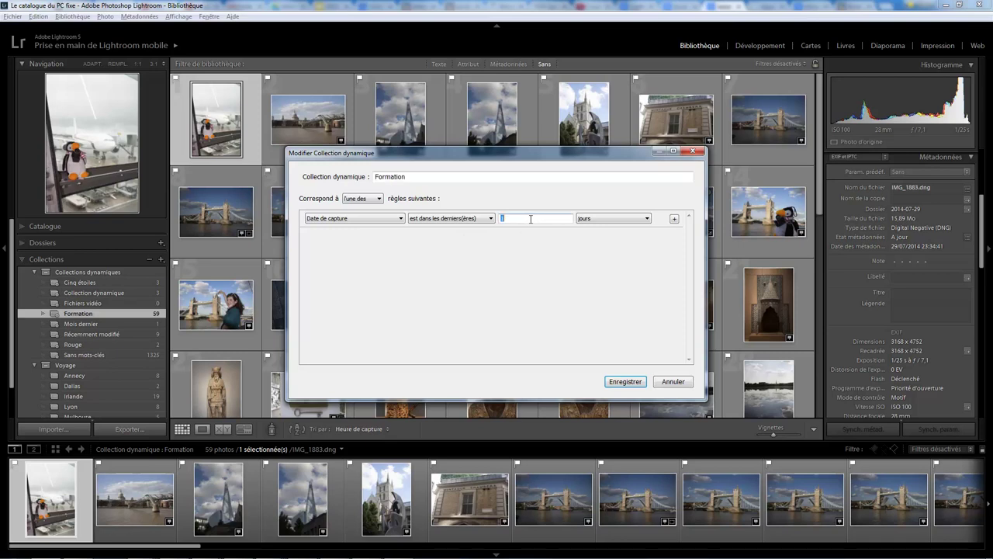
left_click(614, 221)
left_click(599, 257)
left_click(626, 382)
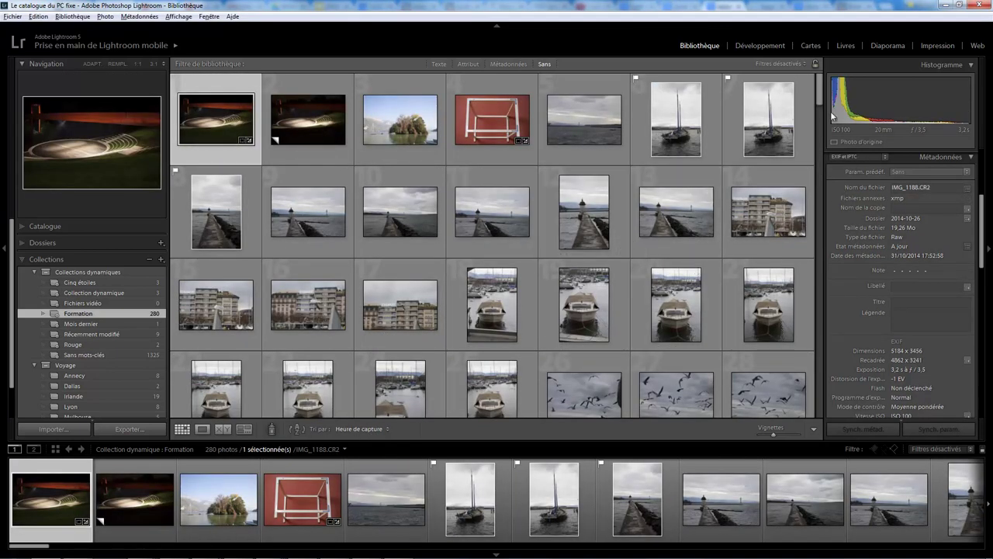
left_click_drag(820, 100, 820, 86)
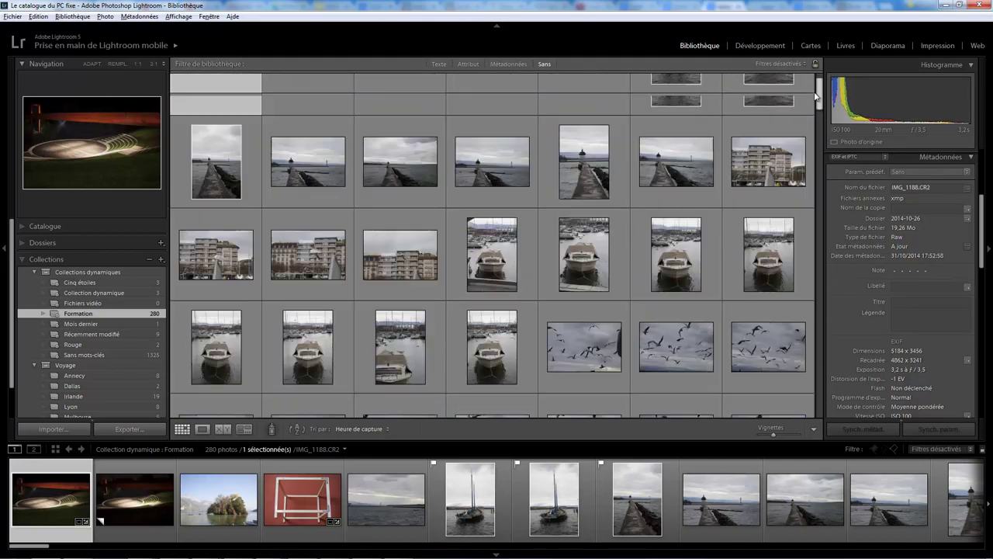
Set Formation's rule to 'Date de modification est aujourd'hui' and save it
right_click(135, 312)
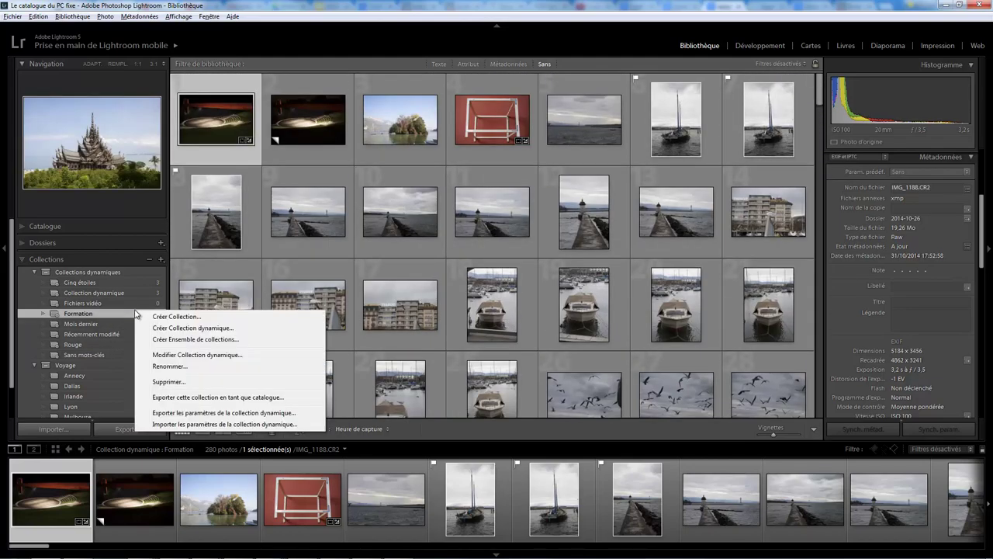
left_click(192, 355)
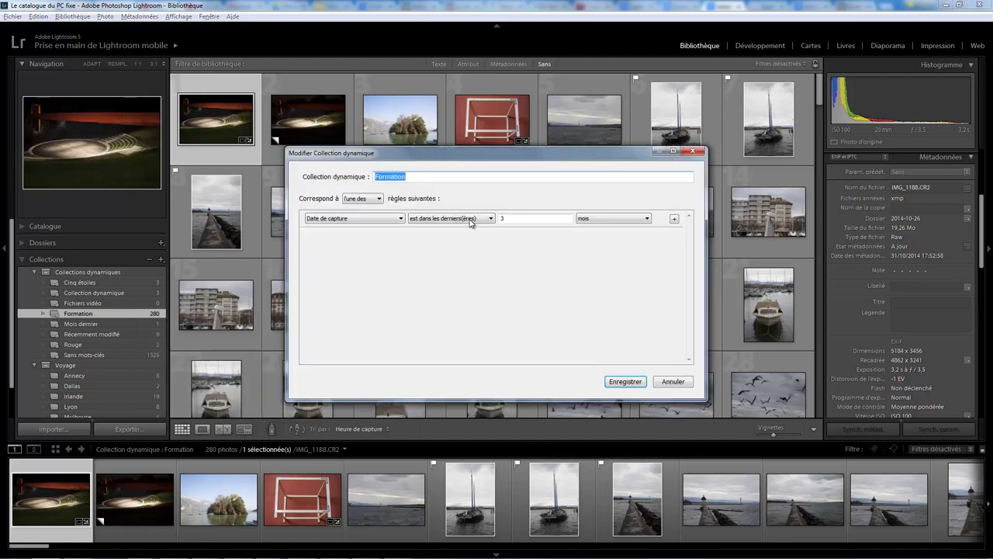
left_click(400, 220)
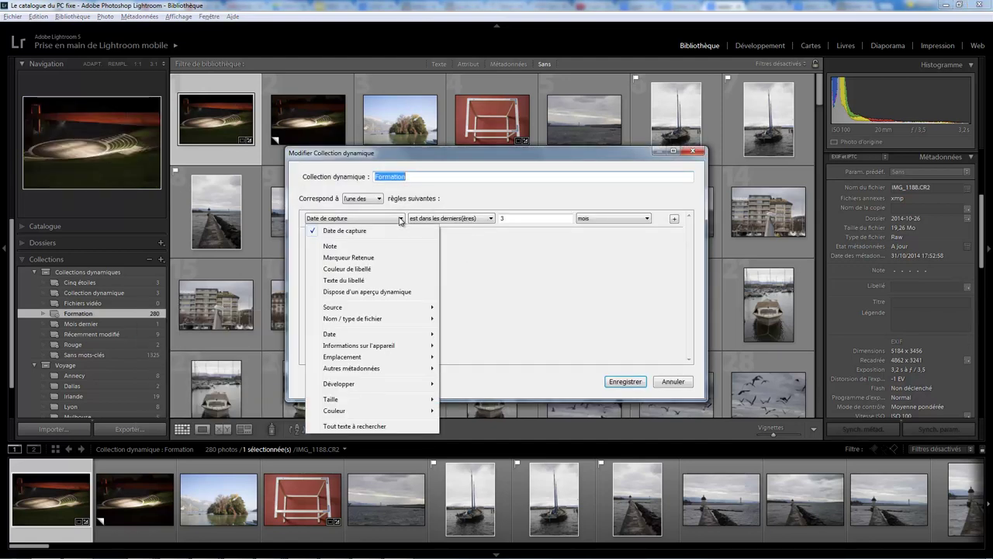
mouse_move(373, 333)
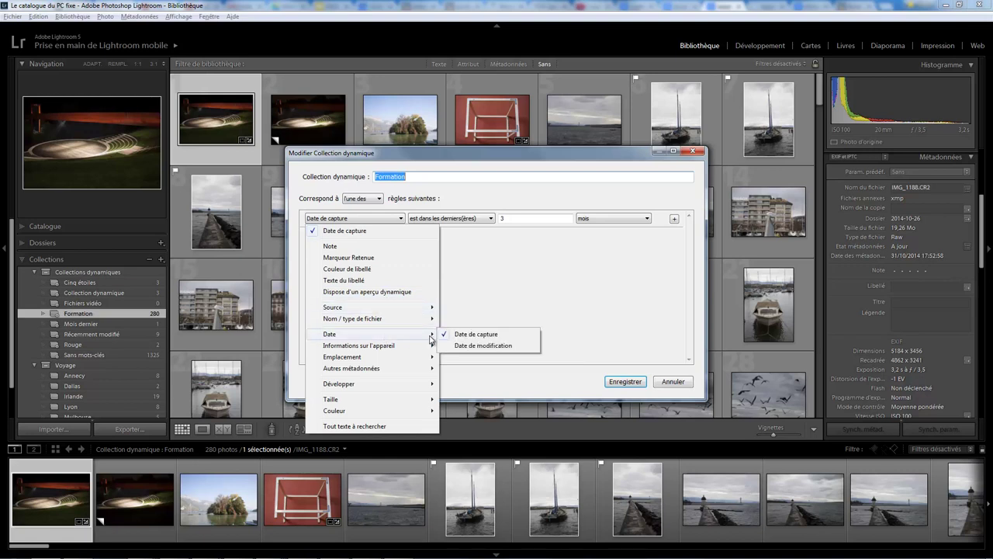
left_click(473, 346)
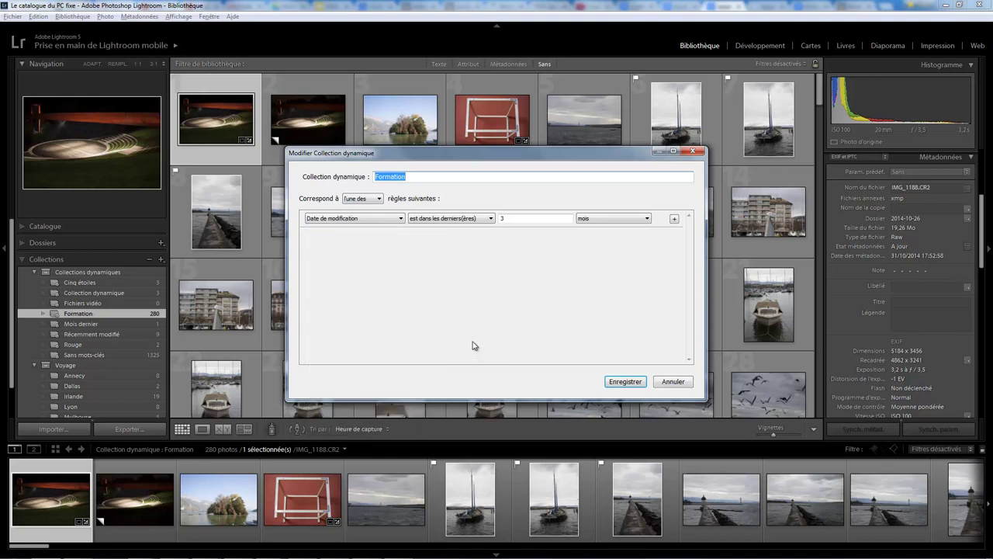
left_click(489, 218)
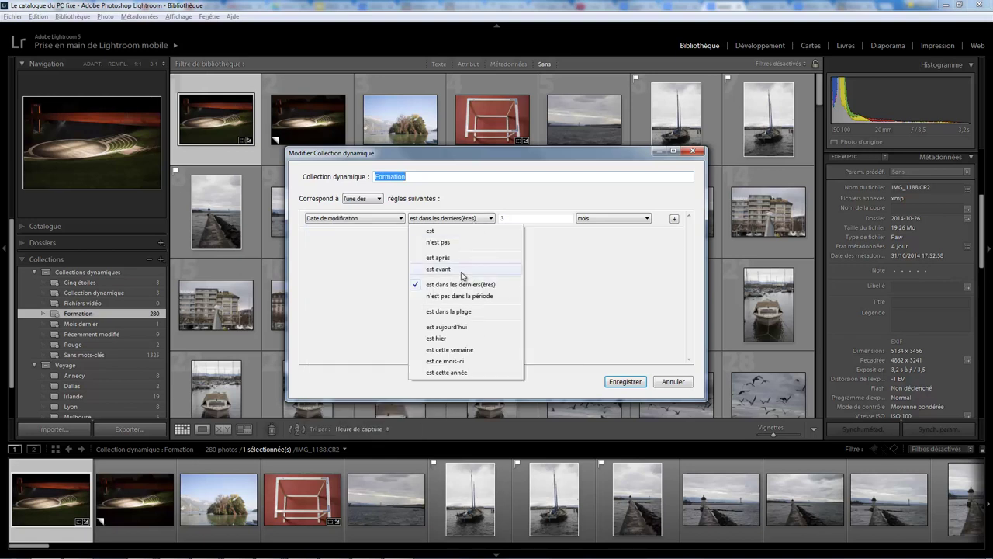
left_click(461, 327)
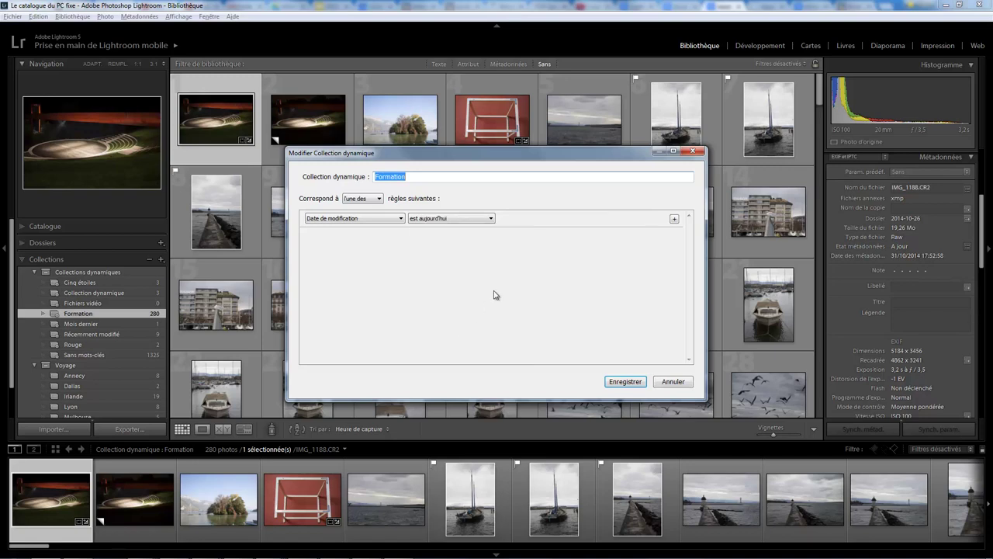
left_click(623, 381)
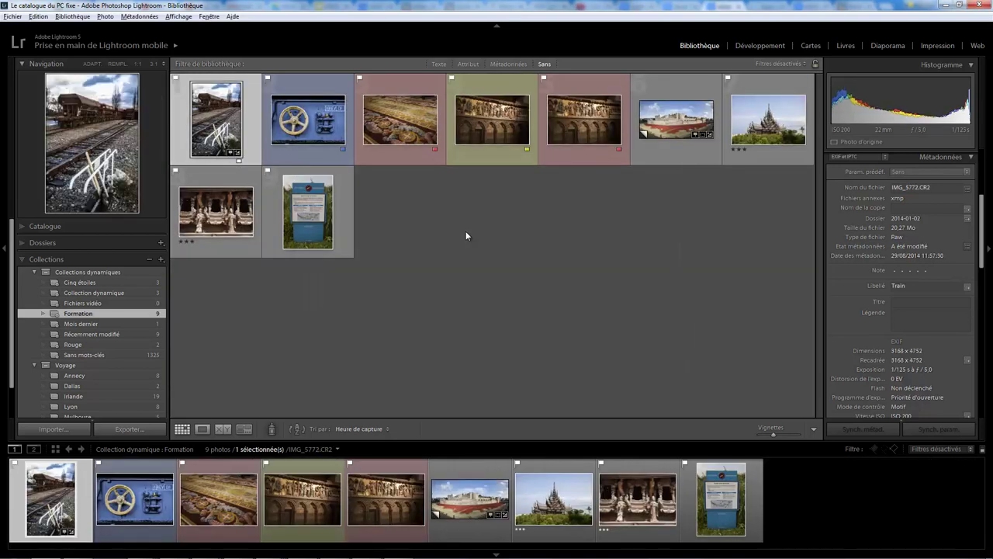